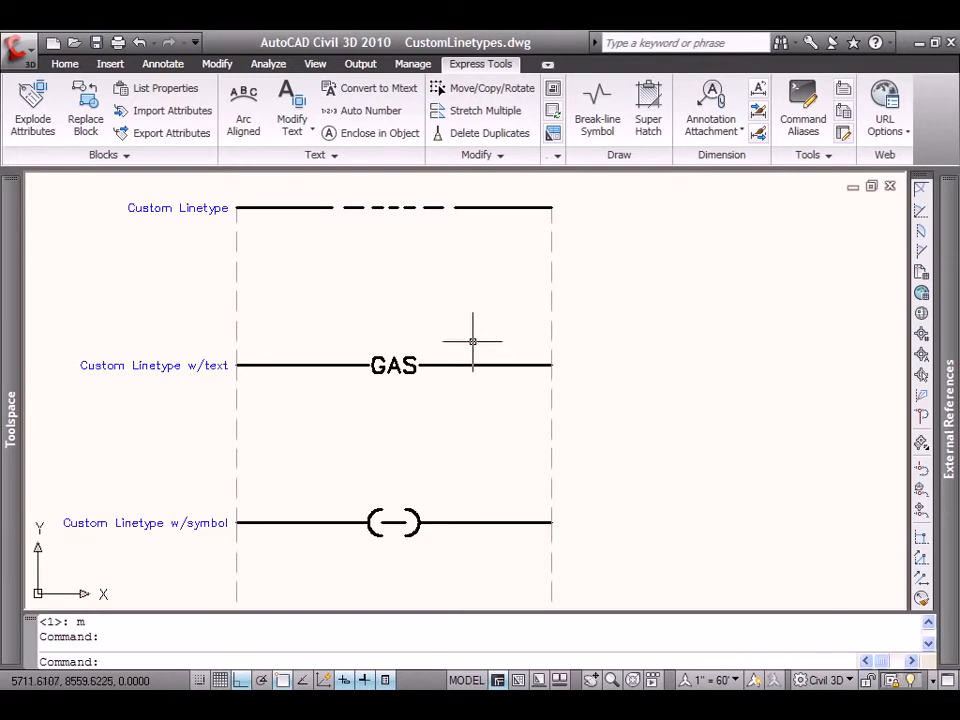
pyautogui.moveTo(298, 257); pyautogui.dragTo(356, 256, button='middle')
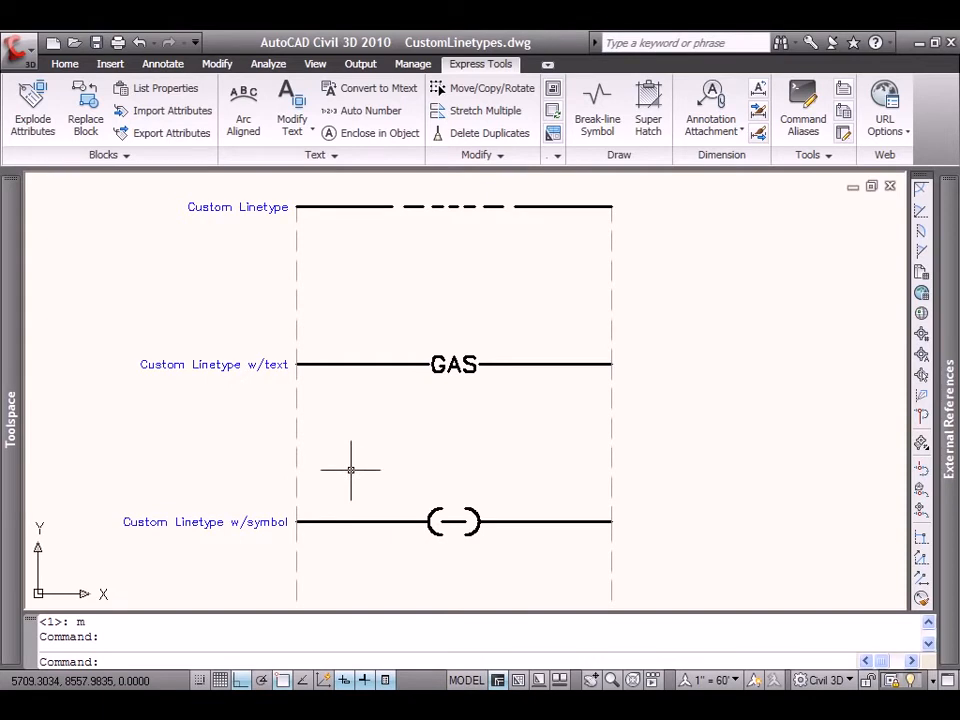
pyautogui.click(563, 206)
pyautogui.press('Escape')
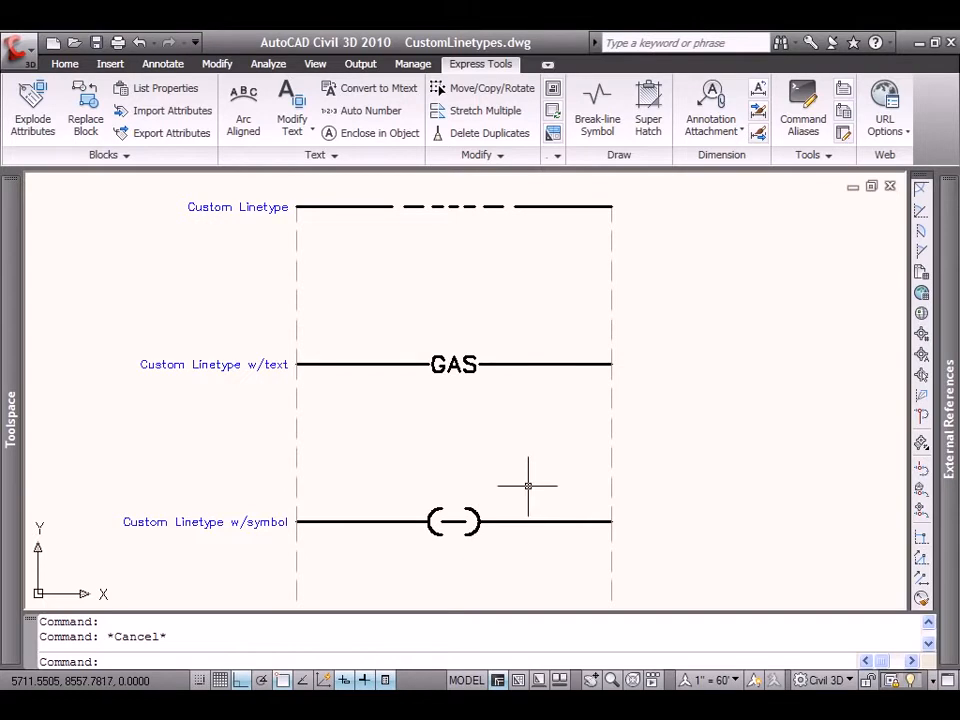
pyautogui.moveTo(531, 455)
pyautogui.mouseDown(button='middle')
pyautogui.moveTo(465, 463)
pyautogui.moveTo(445, 476)
pyautogui.mouseUp(button='middle')
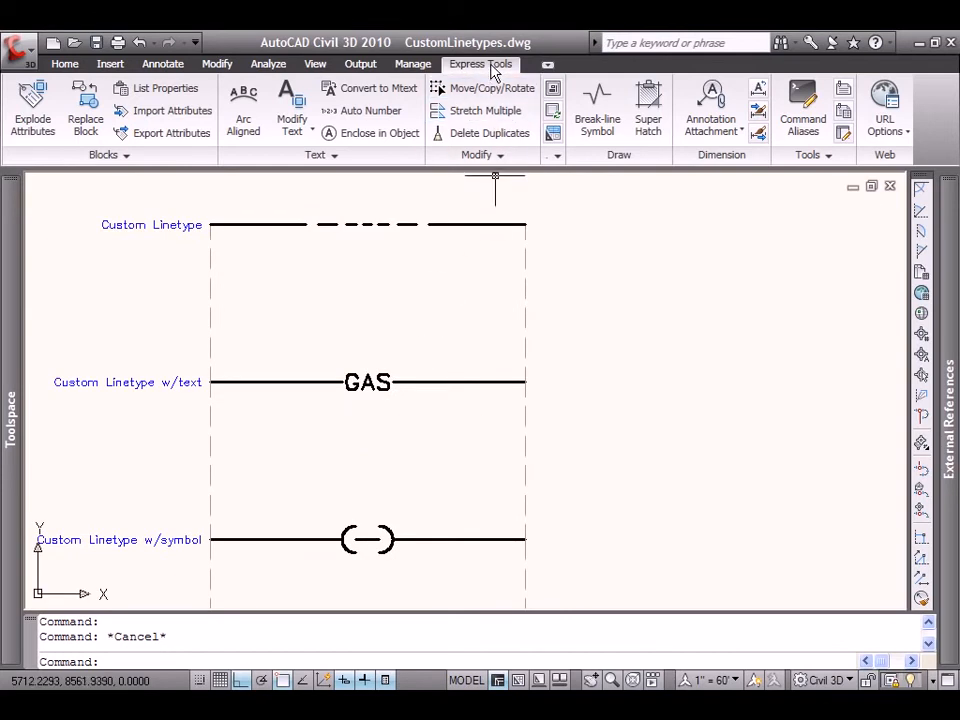
# Start the Make Linetype command and save the linetype file to the Desktop as CL1.
pyautogui.click(826, 158)
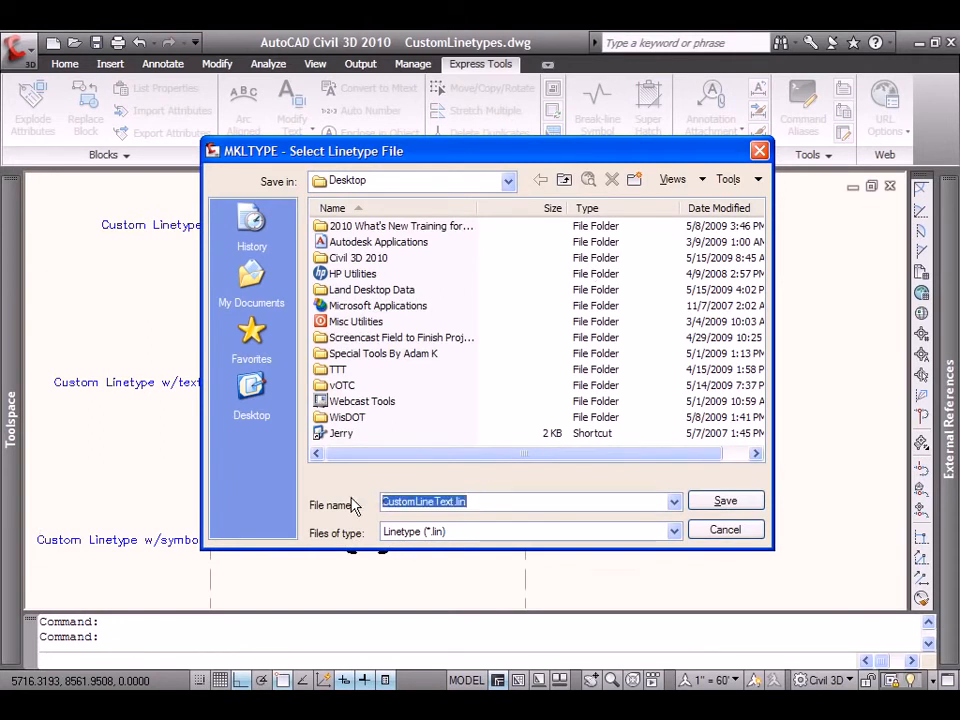
pyautogui.write('CL')
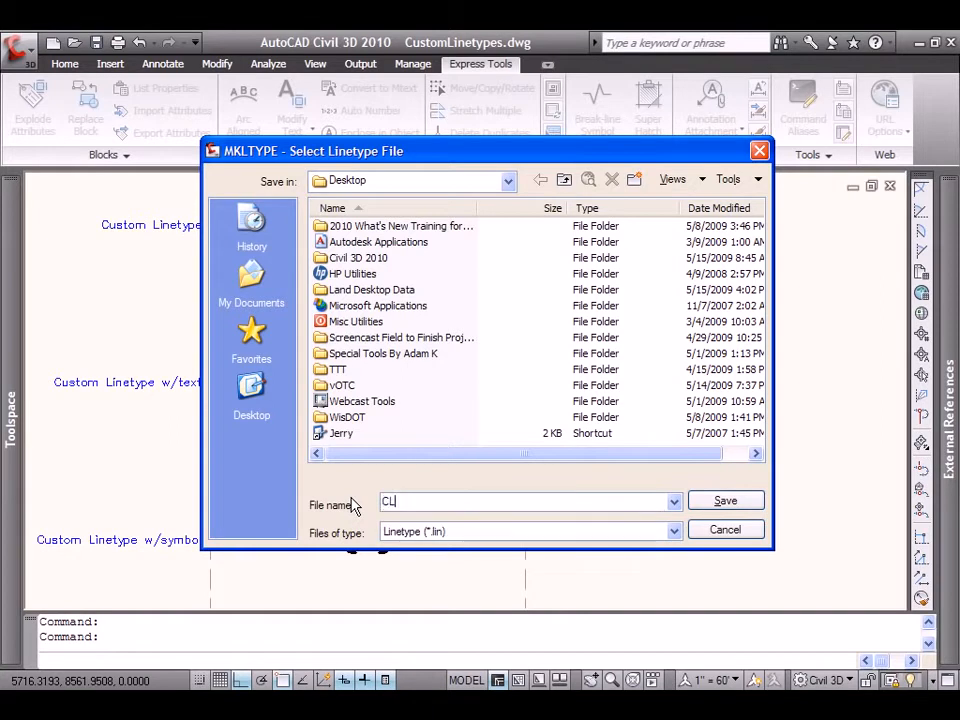
pyautogui.write('1')
pyautogui.click(713, 505)
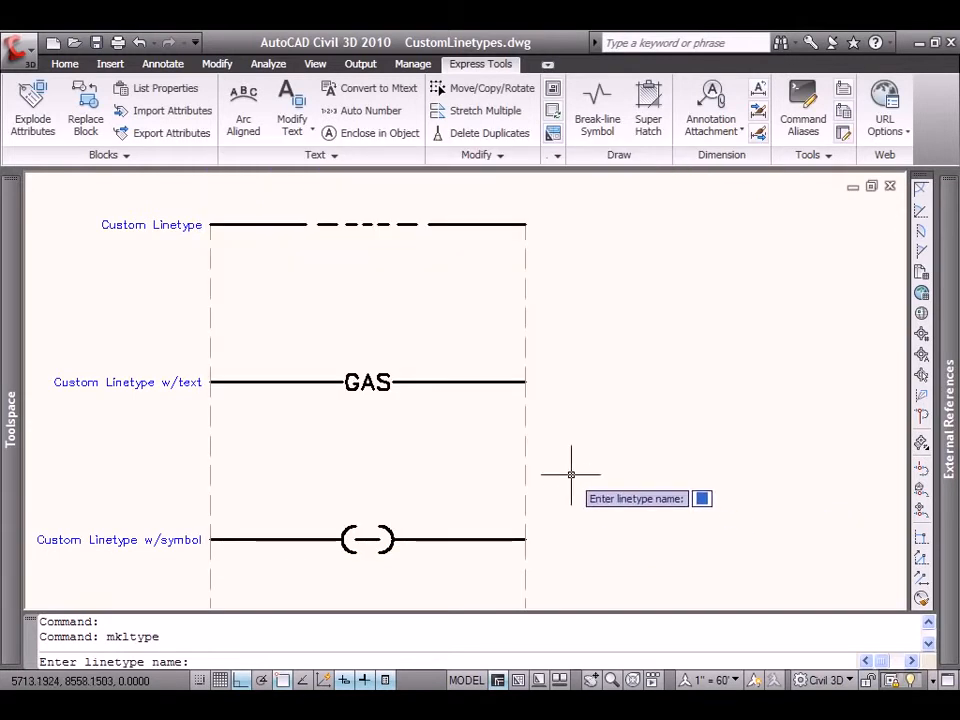
# Name the linetype CL1 and give it the description "Custom Line".
pyautogui.write('CL1')
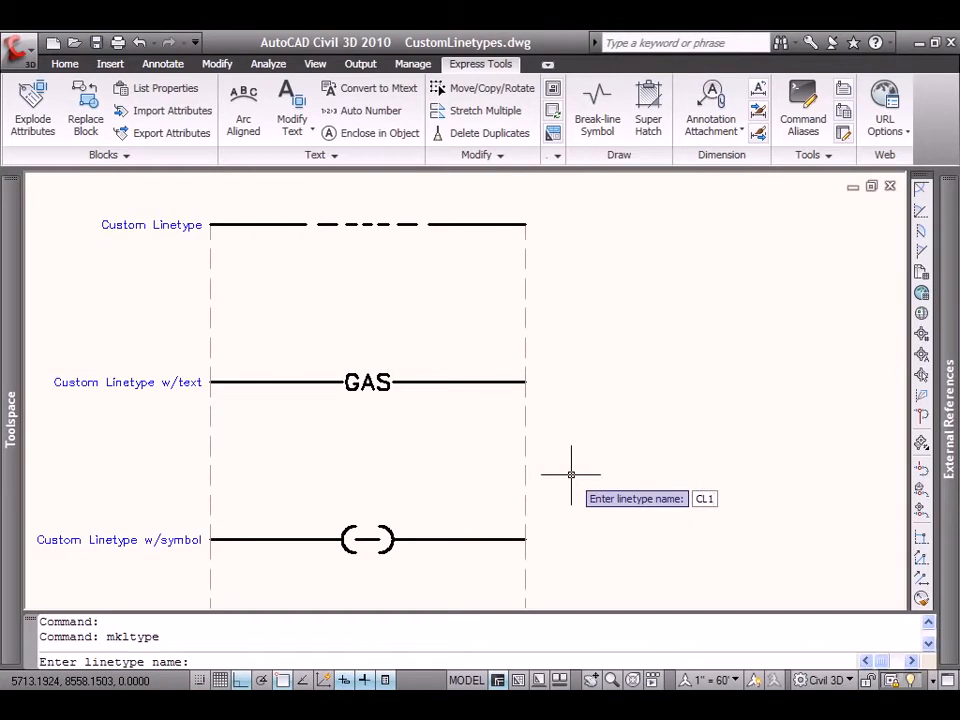
pyautogui.press('Return')
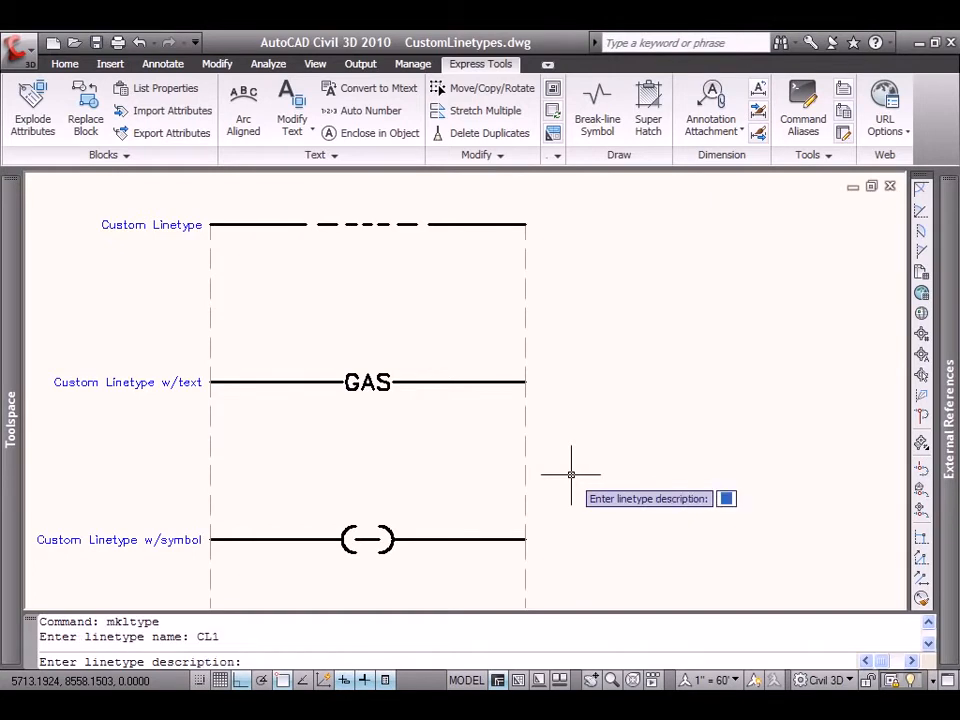
pyautogui.write('Custom Line')
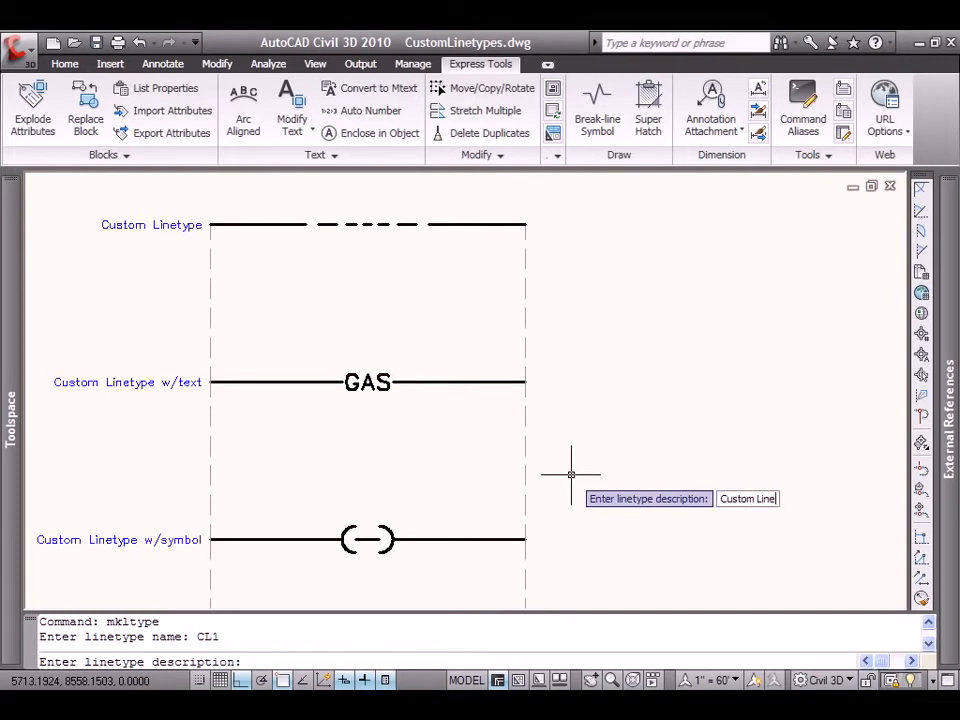
pyautogui.press('Return')
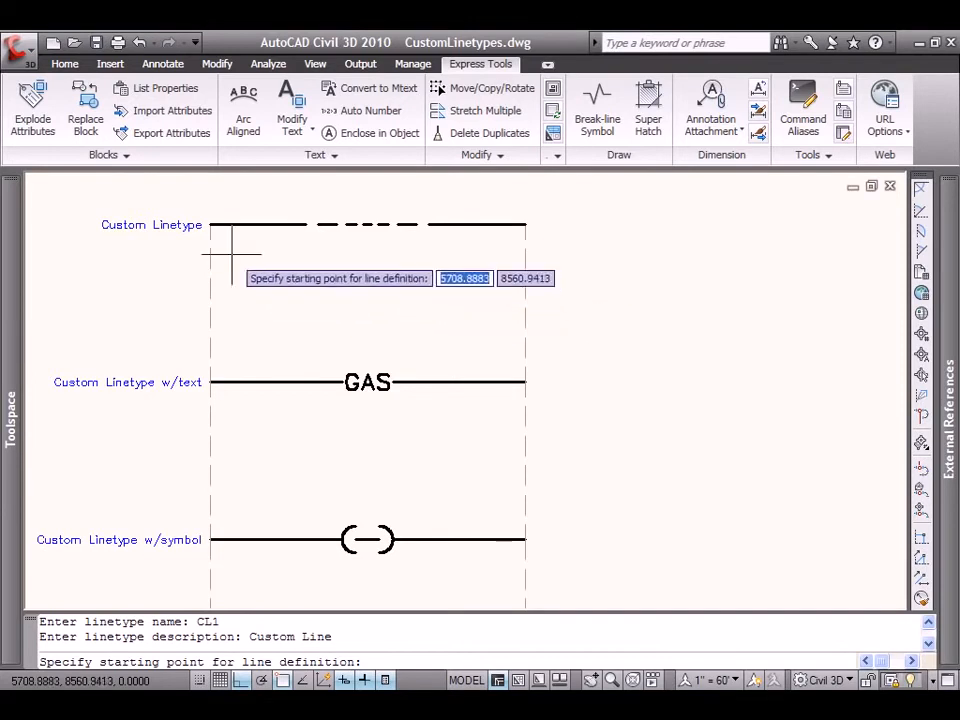
# Define the CL1 pattern from the sample line's left end to the start of its last long dash, selecting every dash between.
pyautogui.click(216, 224)
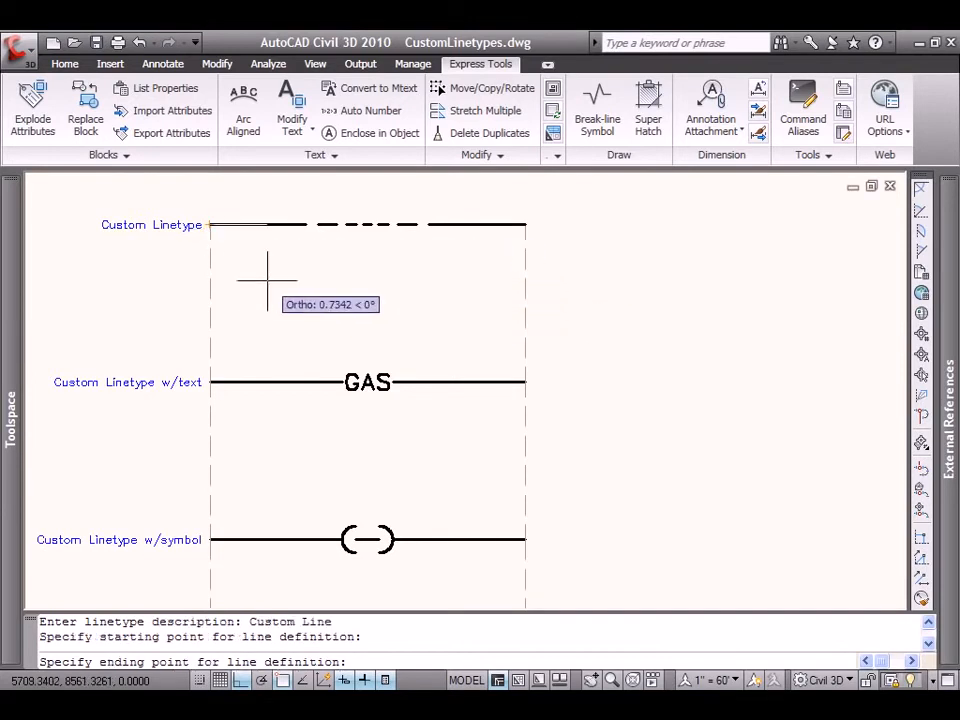
pyautogui.press('F8')
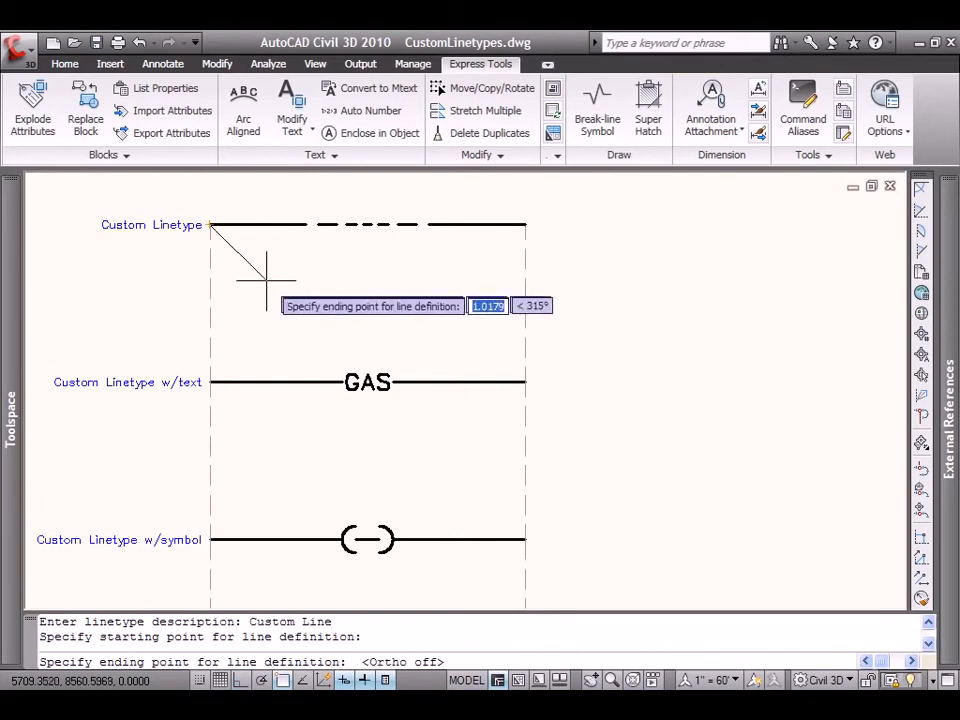
pyautogui.click(428, 224)
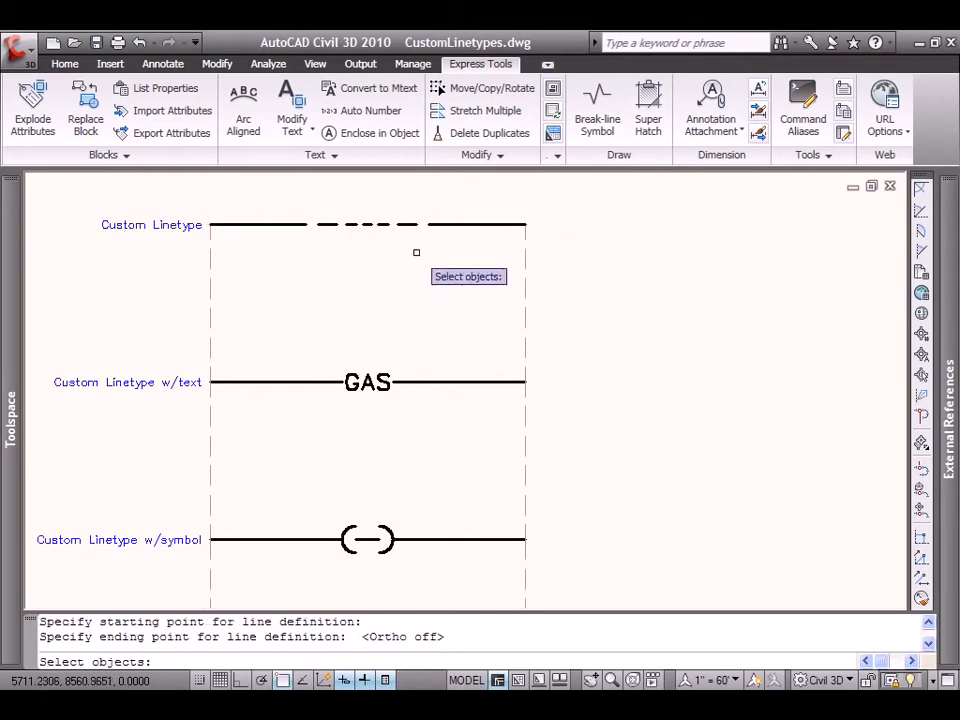
pyautogui.click(426, 265)
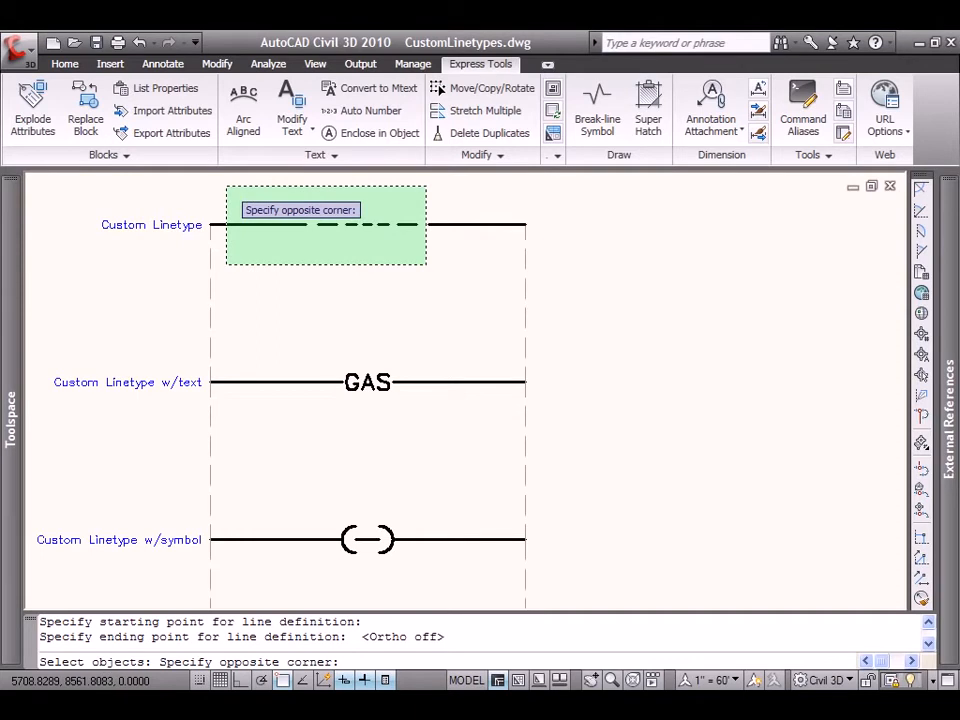
pyautogui.click(226, 189)
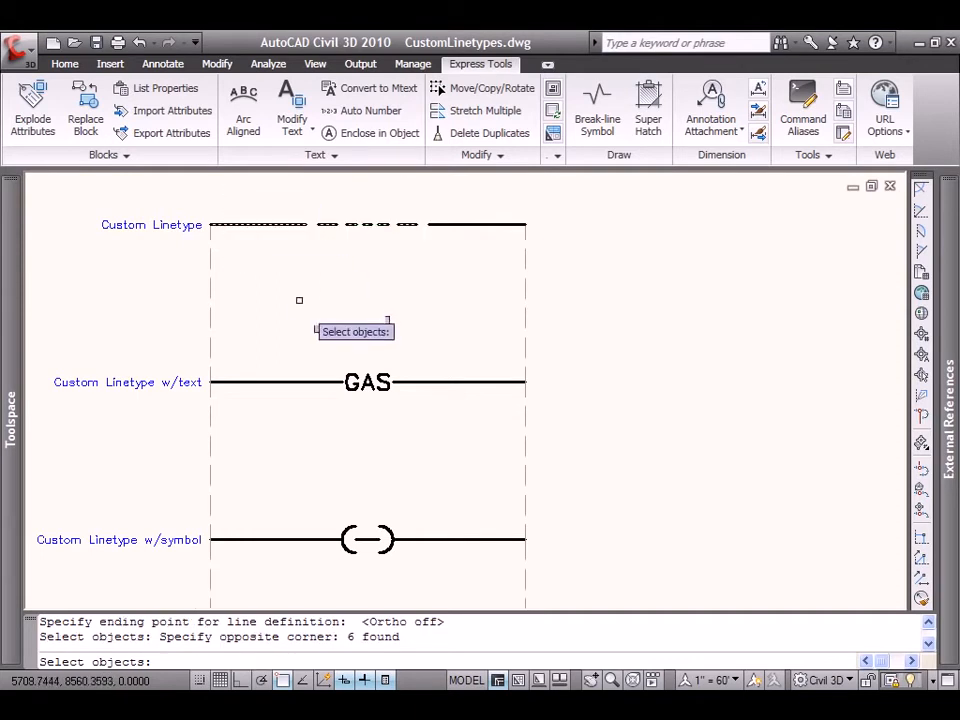
pyautogui.press('Return')
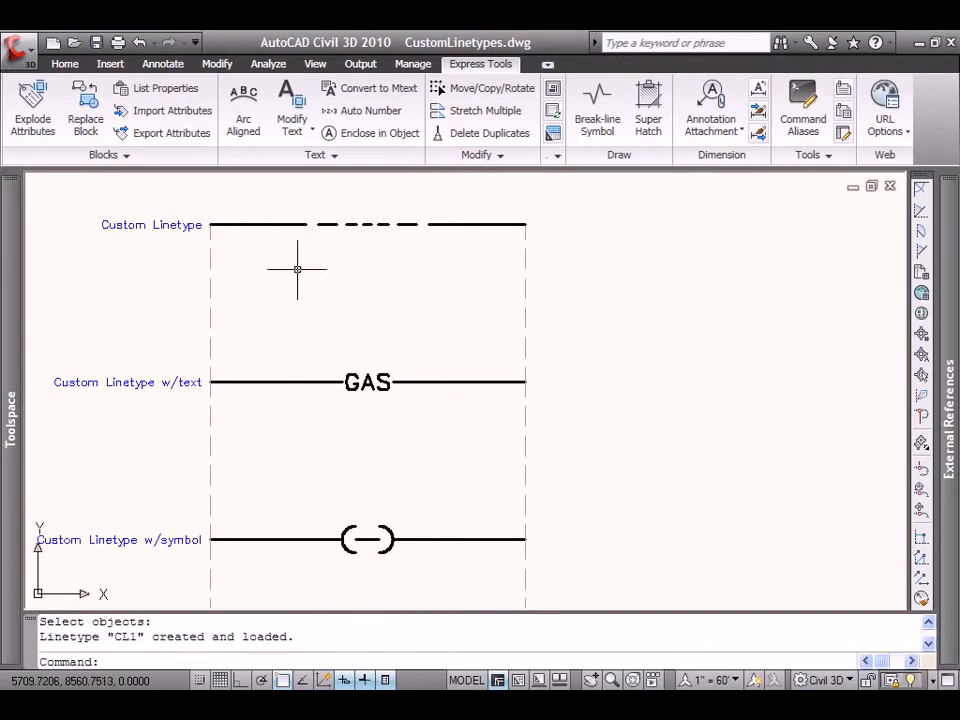
# Draw a horizontal line between the two vertical dashed guides, midway between the Custom Linetype and GAS samples.
pyautogui.click(65, 65)
pyautogui.click(358, 95)
pyautogui.click(420, 118)
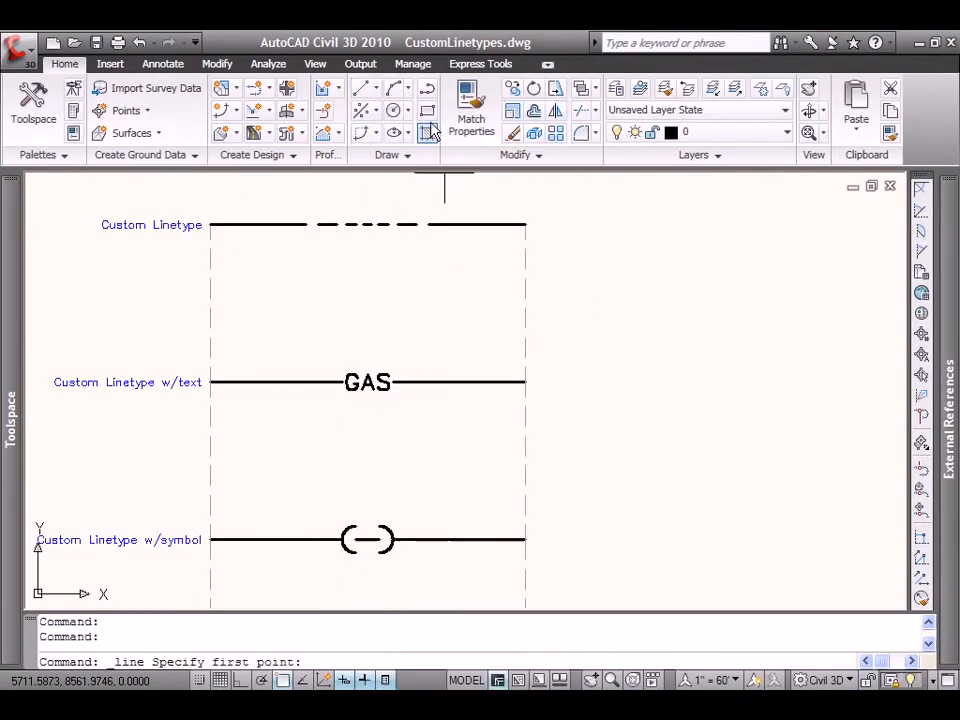
pyautogui.click(214, 309)
pyautogui.rightClick(524, 300)
pyautogui.click(490, 338)
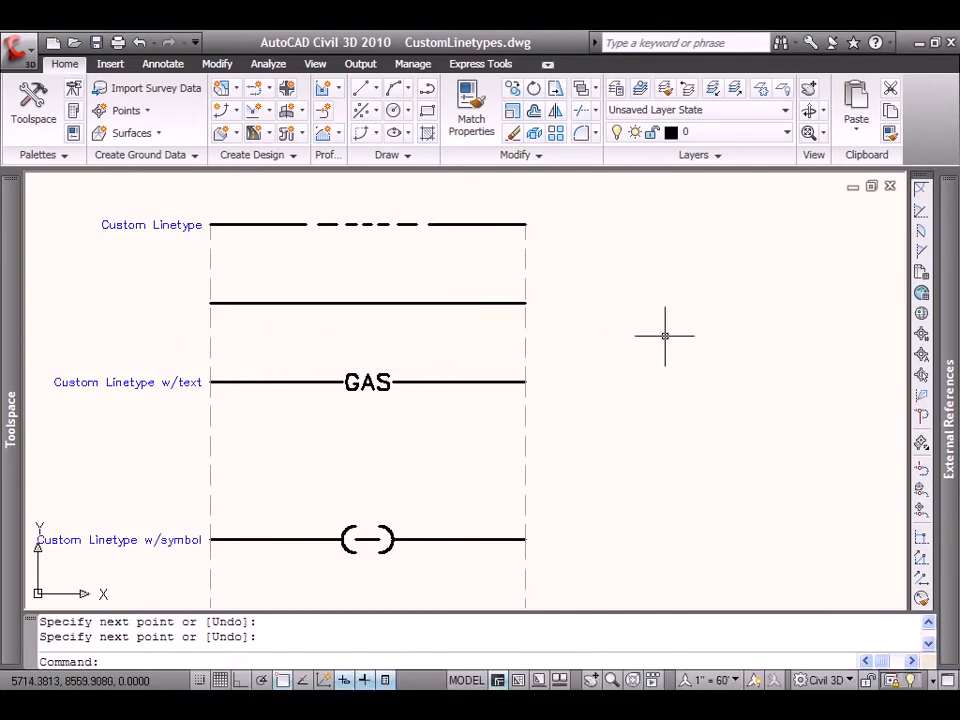
# Change the new horizontal line's linetype to CL1 and deselect it.
pyautogui.click(489, 302)
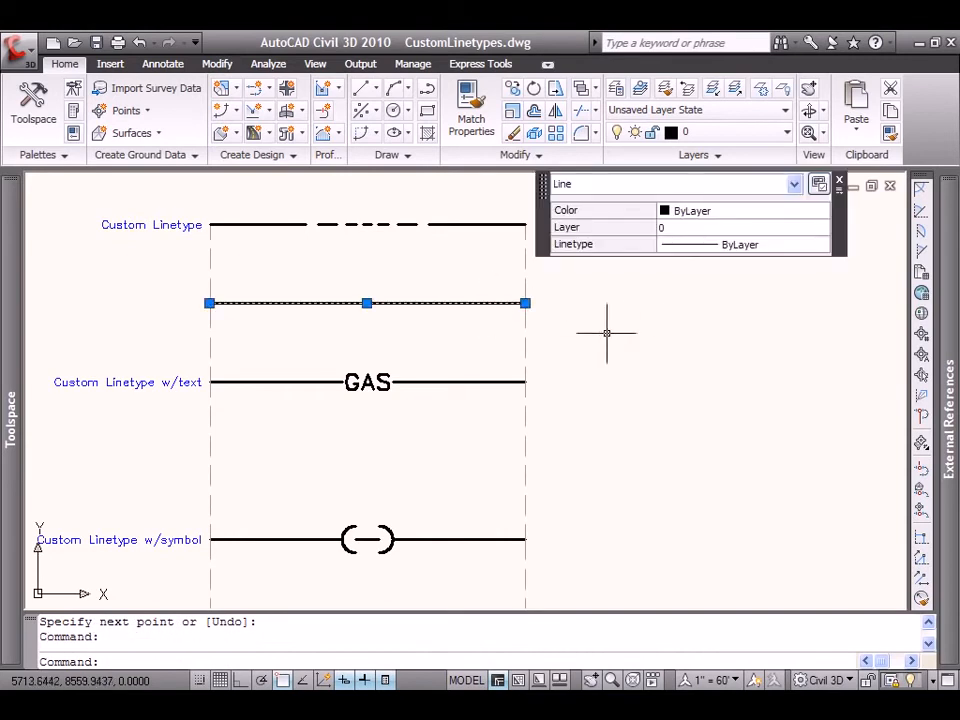
pyautogui.click(814, 245)
pyautogui.click(821, 244)
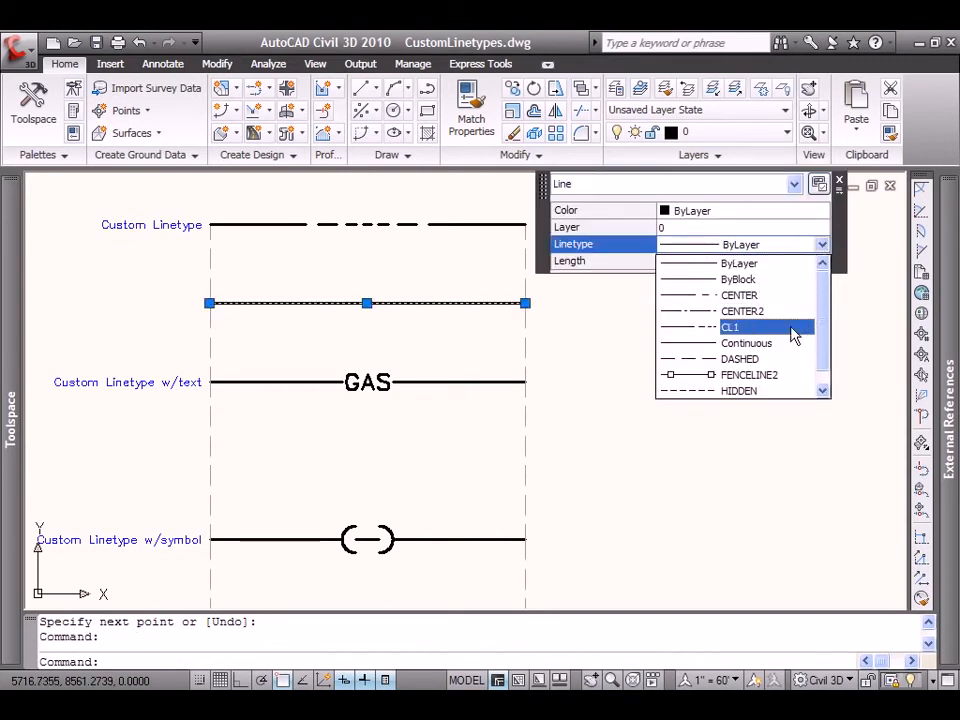
pyautogui.click(801, 327)
pyautogui.press('Escape')
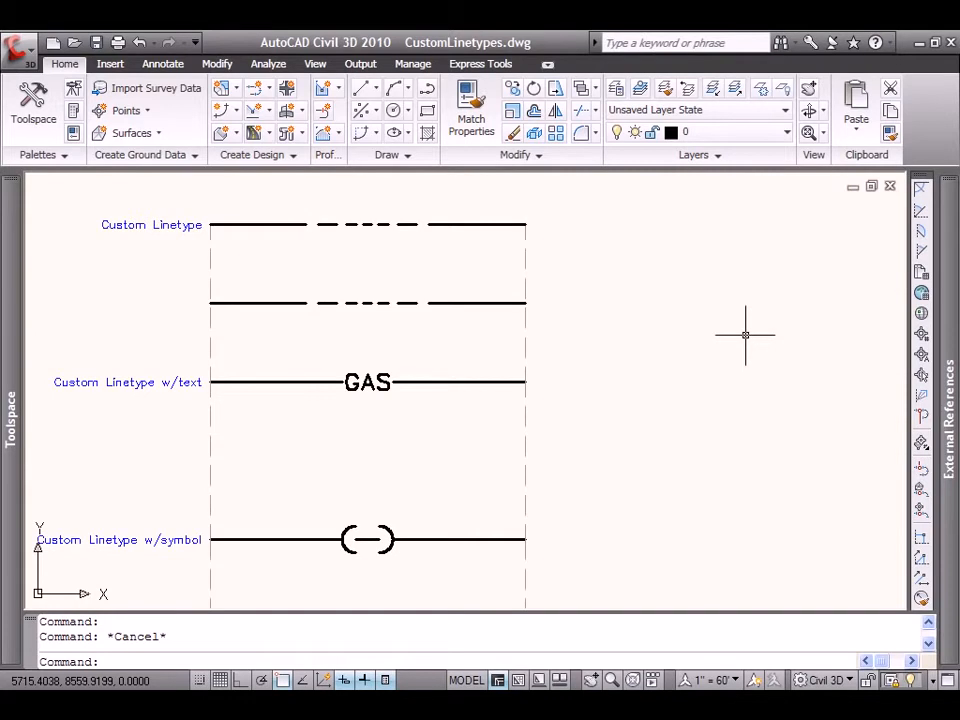
# Stretch the right end of the CL1 line well past the right guide to about double its length, and close its properties.
pyautogui.click(484, 302)
pyautogui.click(525, 302)
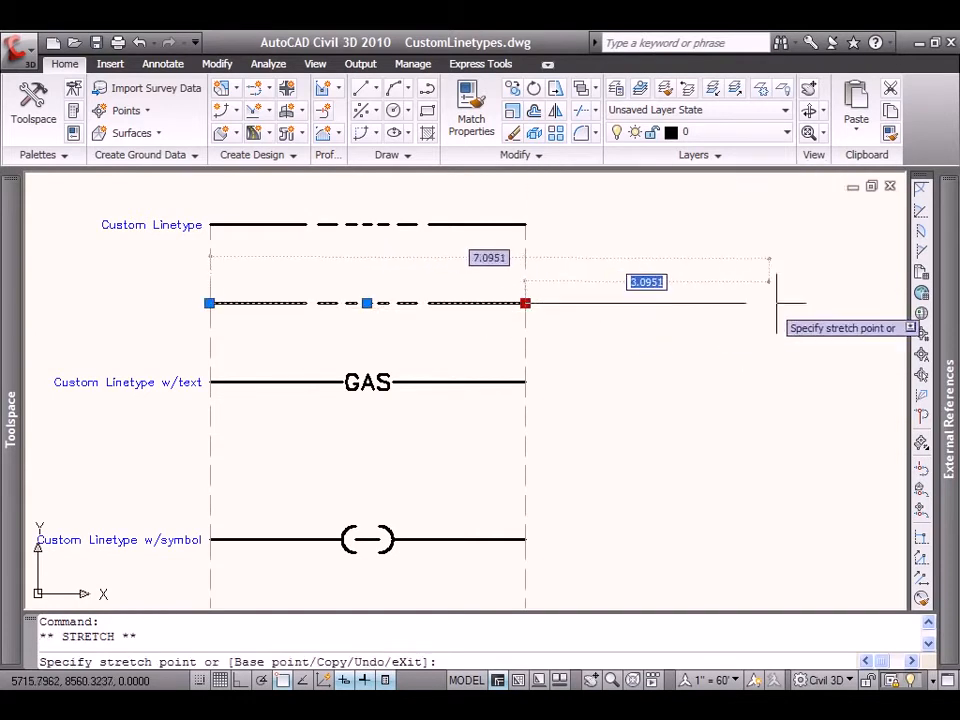
pyautogui.click(838, 301)
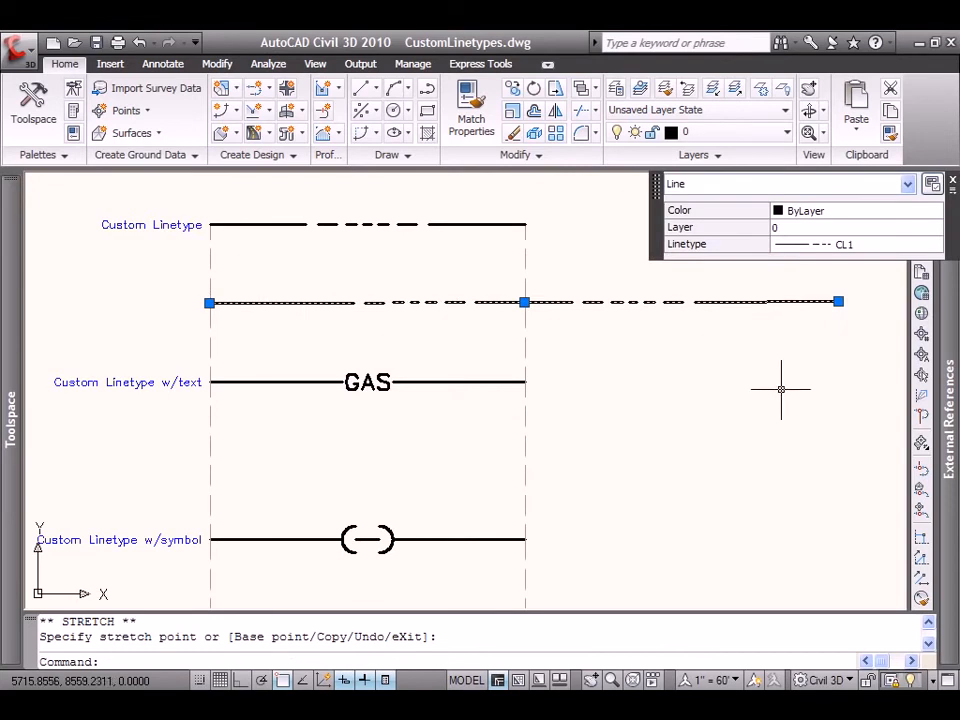
pyautogui.click(953, 181)
pyautogui.press('Escape')
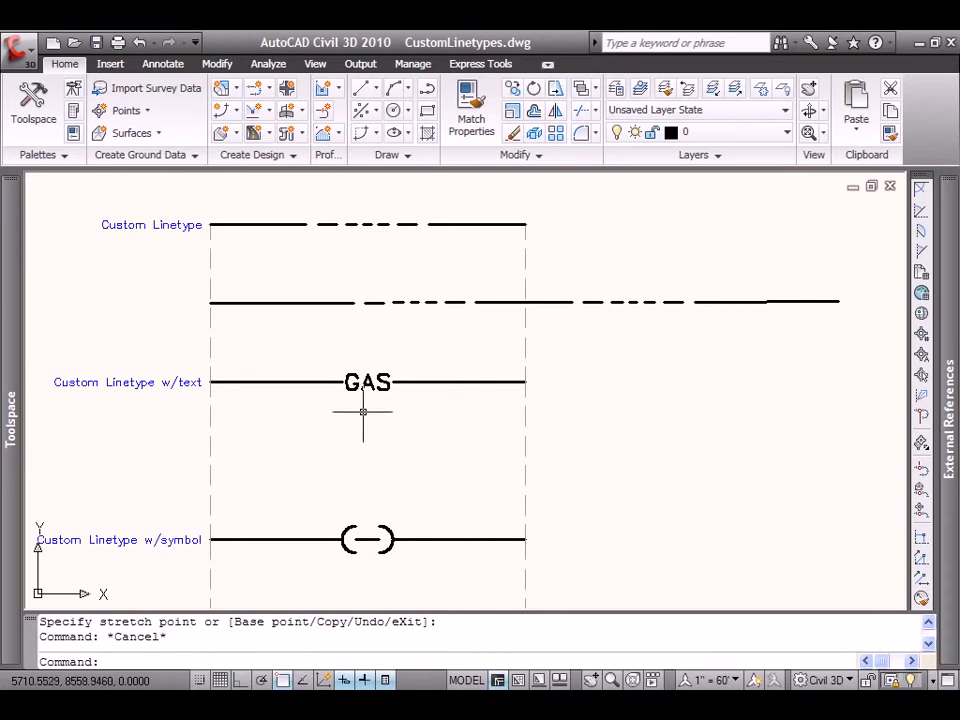
# Examine the font and height settings of the LineText text style without changing them.
pyautogui.write('style')
pyautogui.press('Return')
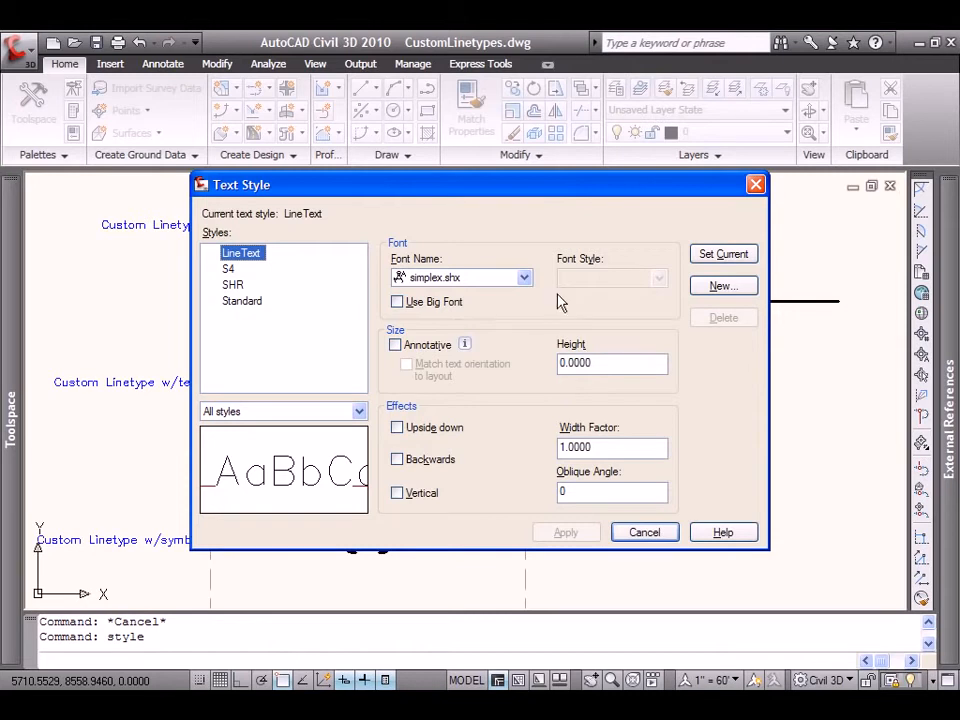
pyautogui.click(648, 534)
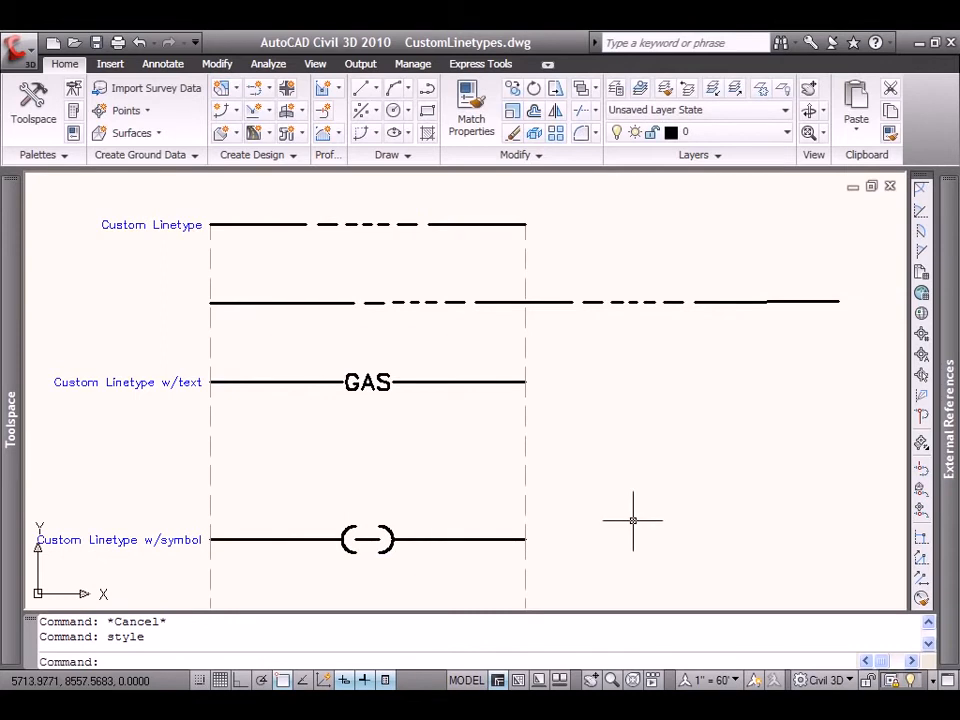
# Start the Make Linetype command again and save a new linetype file to the Desktop as CLText.lin.
pyautogui.click(476, 65)
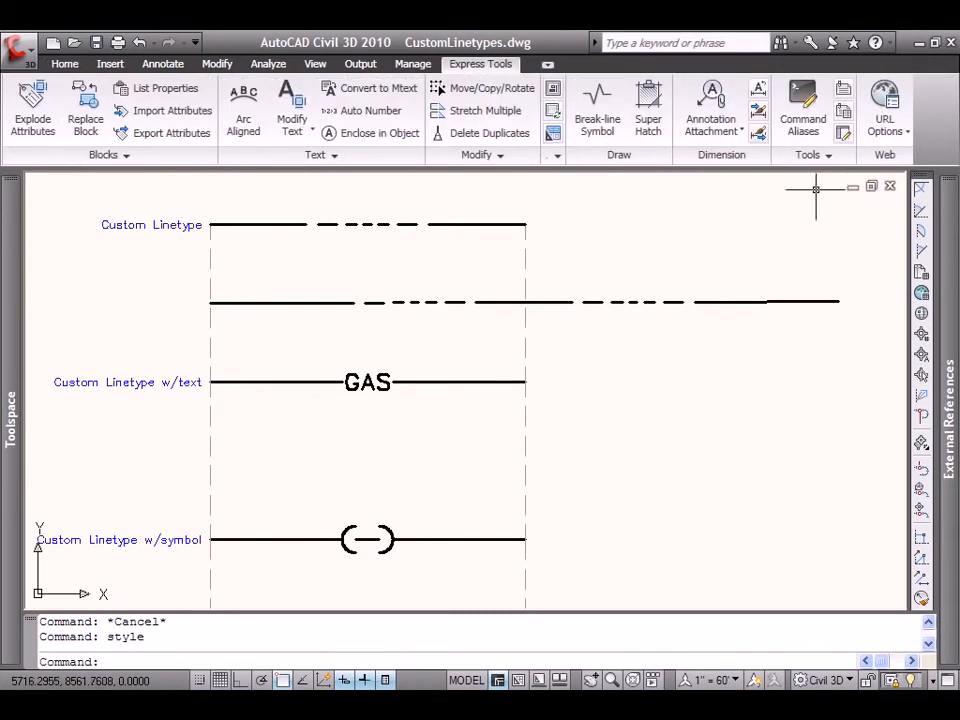
pyautogui.click(825, 155)
pyautogui.click(800, 182)
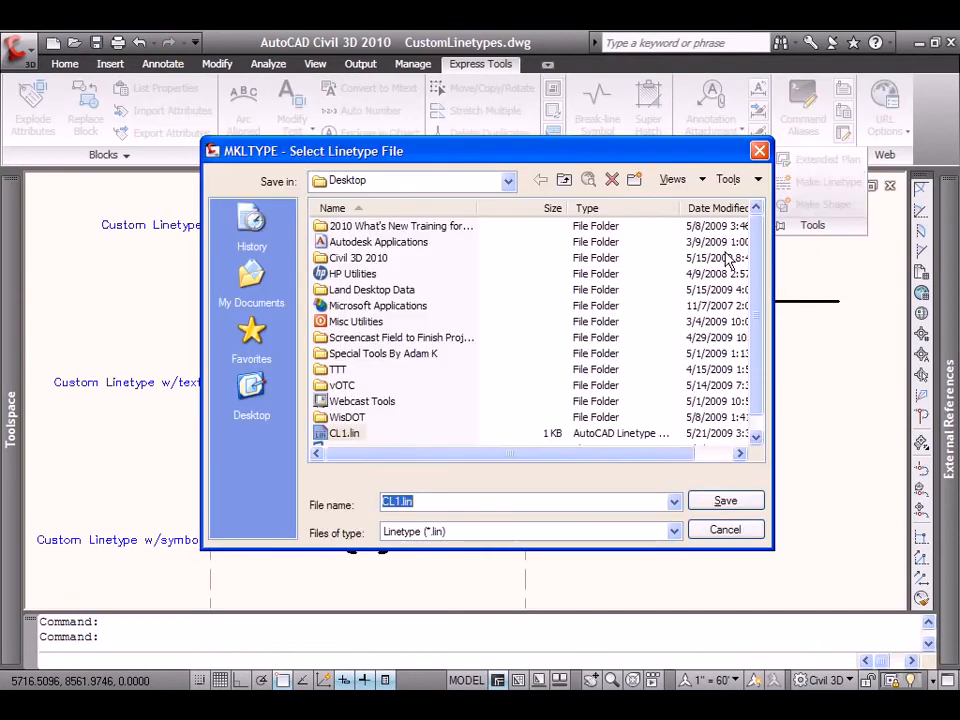
pyautogui.moveTo(392, 500); pyautogui.dragTo(400, 500)
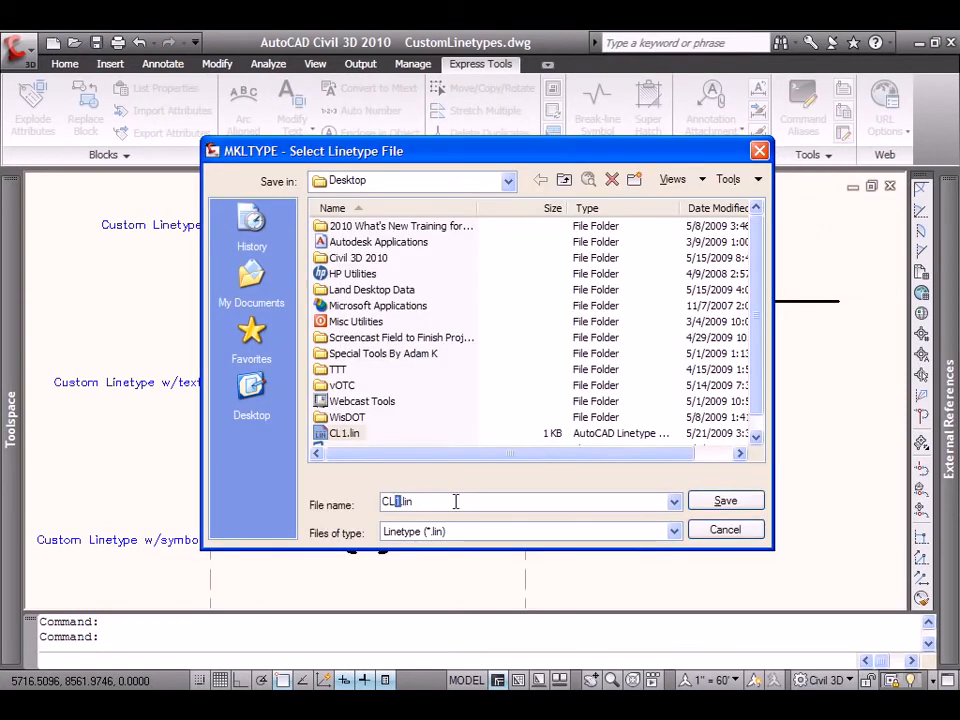
pyautogui.write('Text')
pyautogui.click(723, 500)
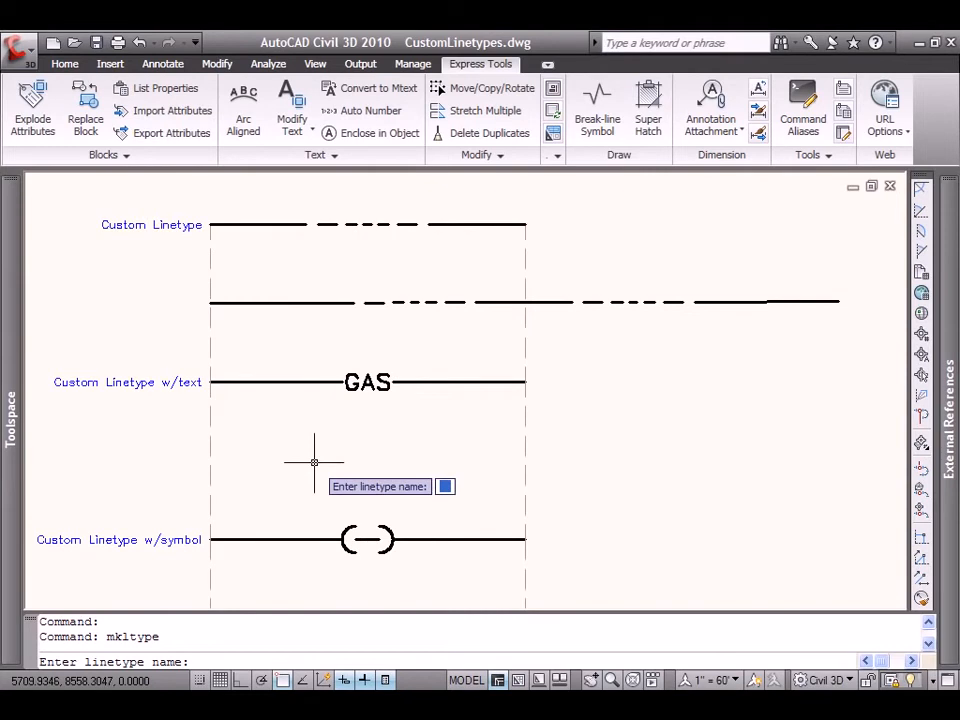
# Name the linetype Gas and give it the description "Gas Main".
pyautogui.write('Gas')
pyautogui.press('Return')
pyautogui.write('Gas Main')
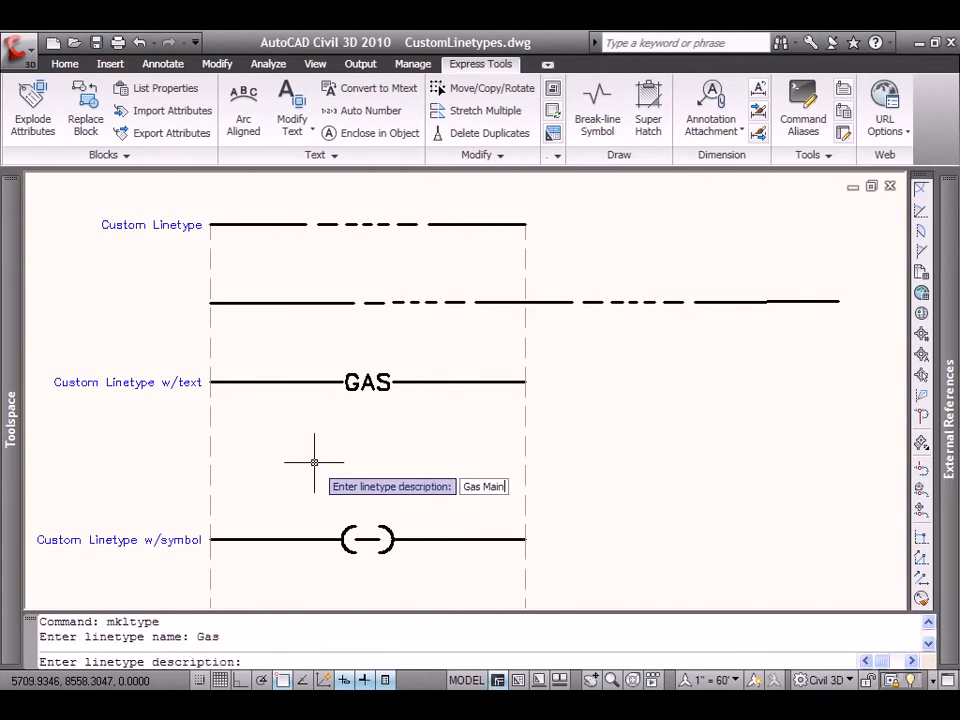
pyautogui.press('Return')
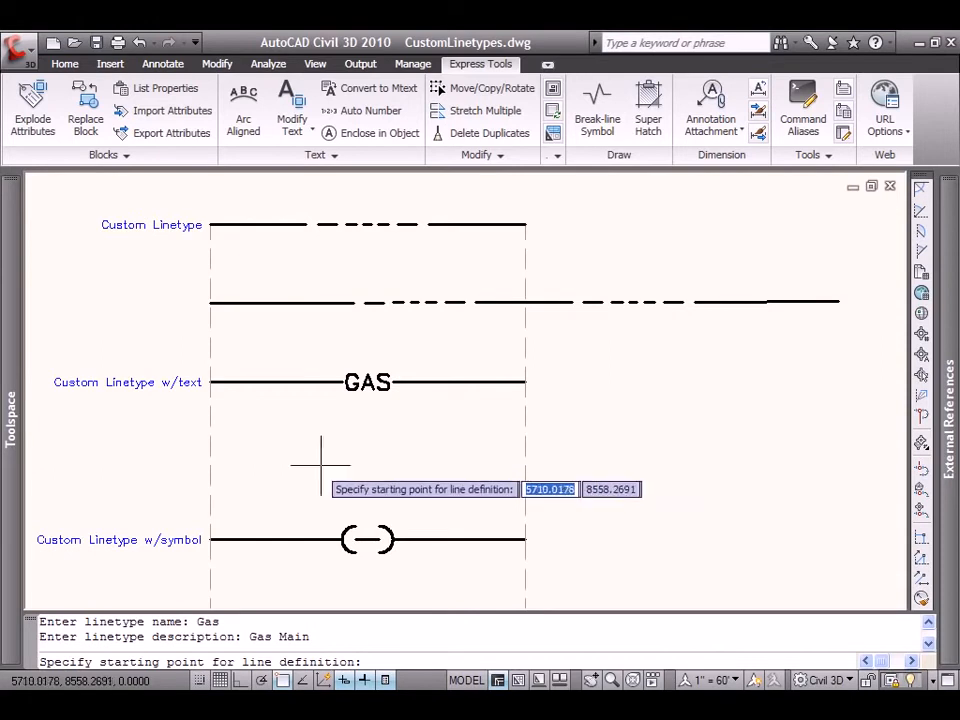
# Define the Gas pattern from the sample's left end to the segment start after the text, selecting the left segment and the GAS text.
pyautogui.click(211, 382)
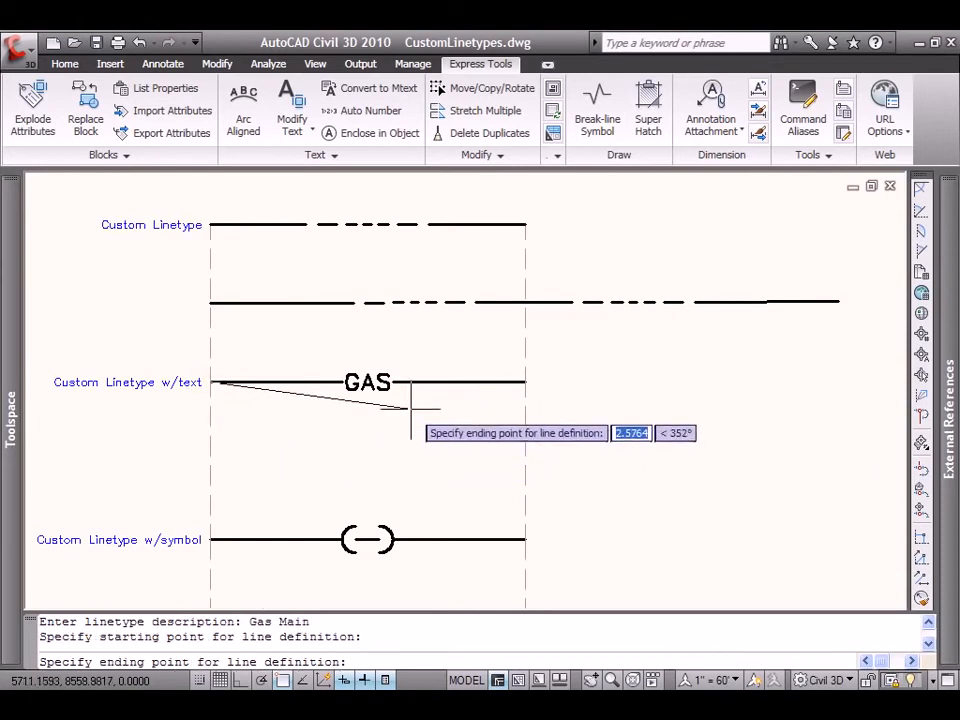
pyautogui.click(394, 382)
pyautogui.click(388, 440)
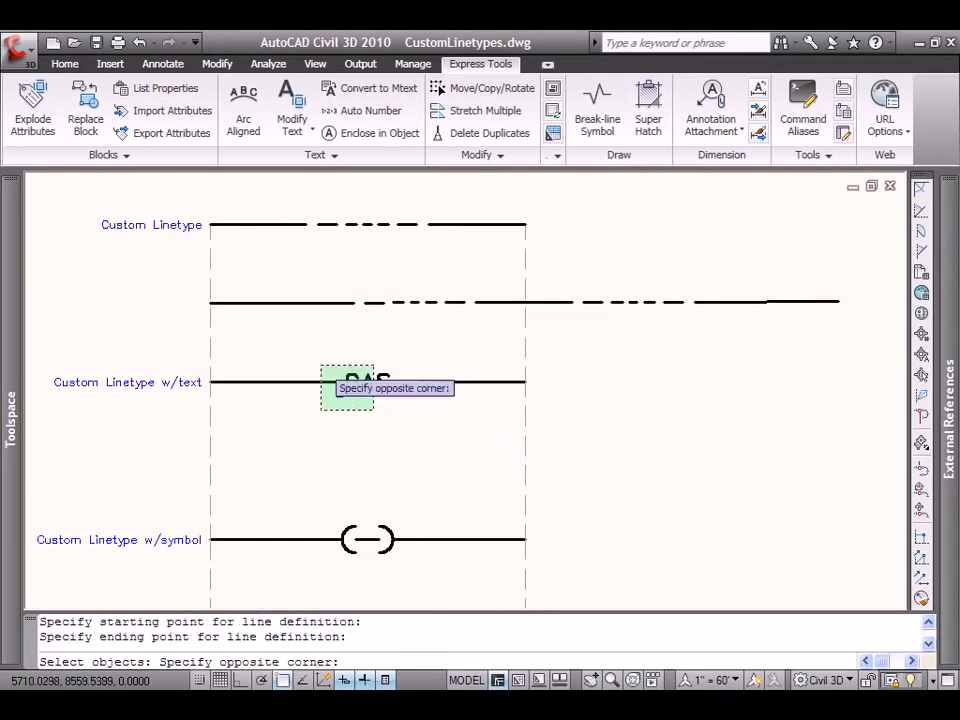
pyautogui.click(335, 368)
pyautogui.press('Return')
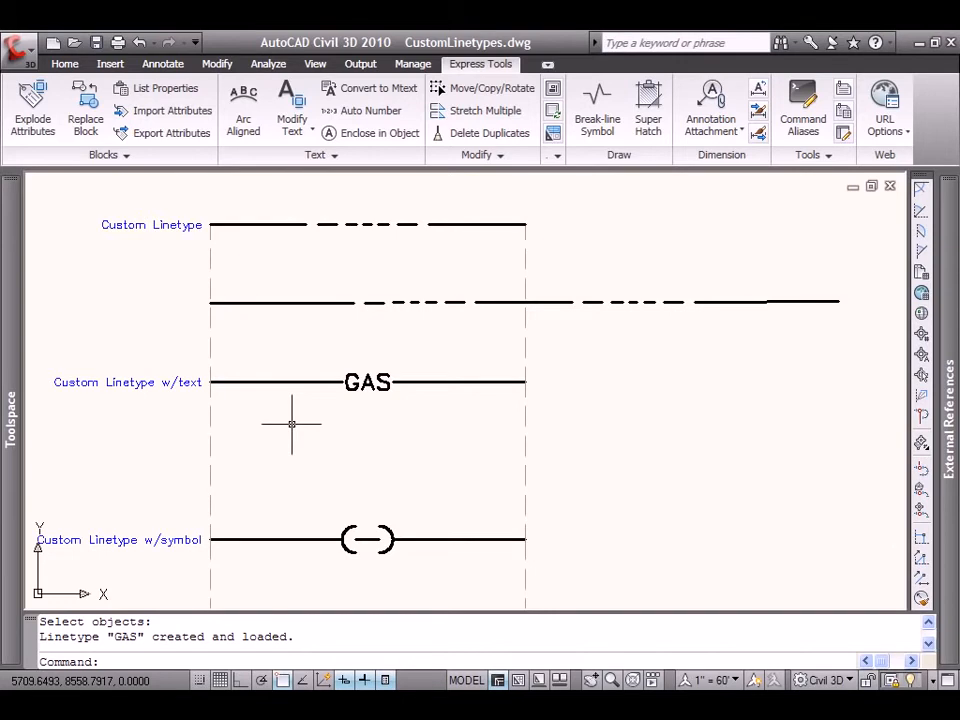
# Draw a horizontal line 4 units long between the two dashed guide lines, midway between the GAS sample and the symbol sample.
pyautogui.click(65, 64)
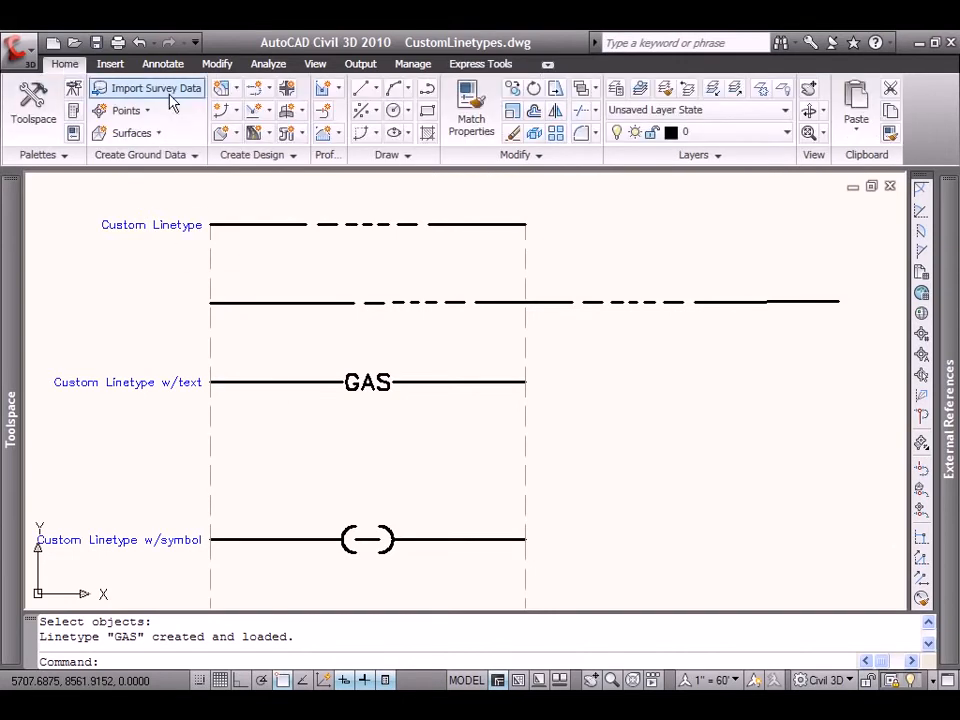
pyautogui.click(374, 90)
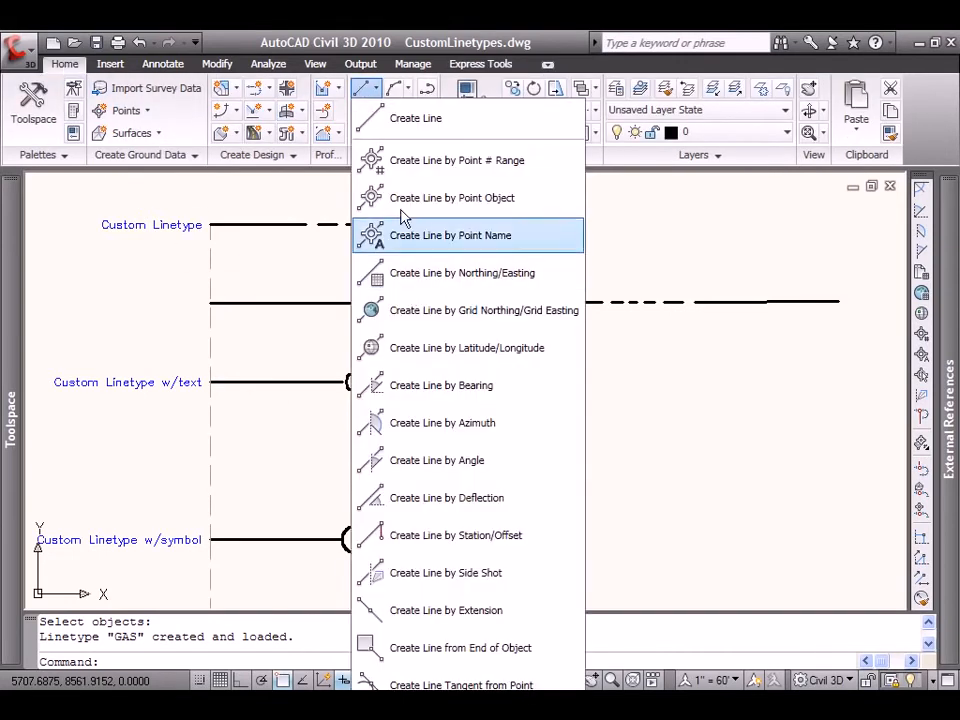
pyautogui.click(399, 121)
pyautogui.click(210, 460)
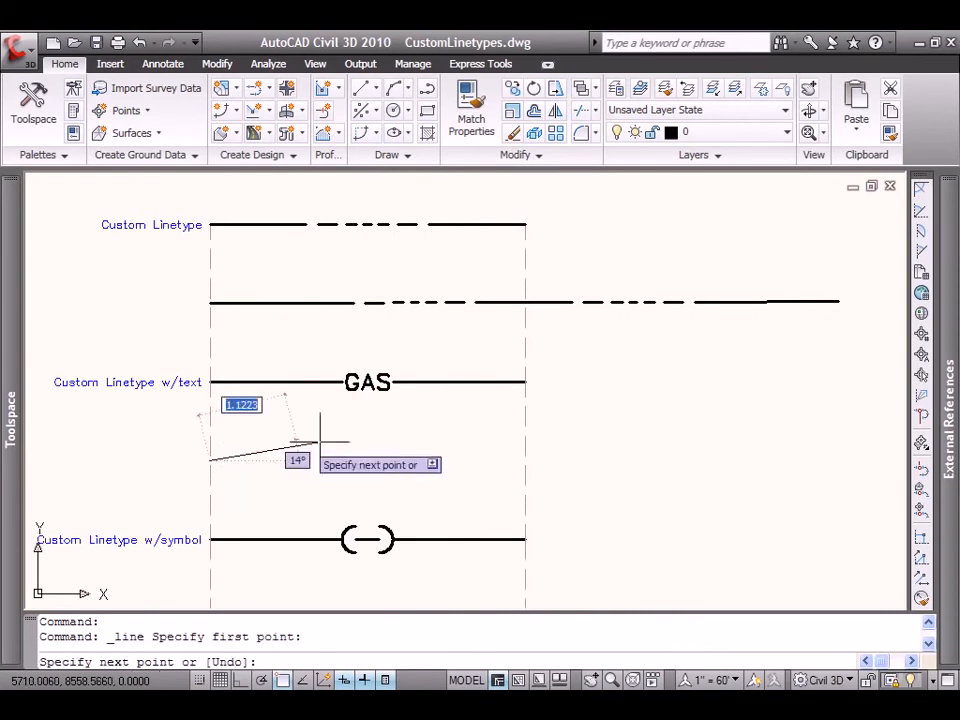
pyautogui.click(526, 460)
pyautogui.rightClick(587, 473)
pyautogui.click(614, 483)
# Assign the Gas linetype to the new line below the GAS sample and clear the selection.
pyautogui.click(489, 448)
pyautogui.click(489, 466)
pyautogui.click(812, 386)
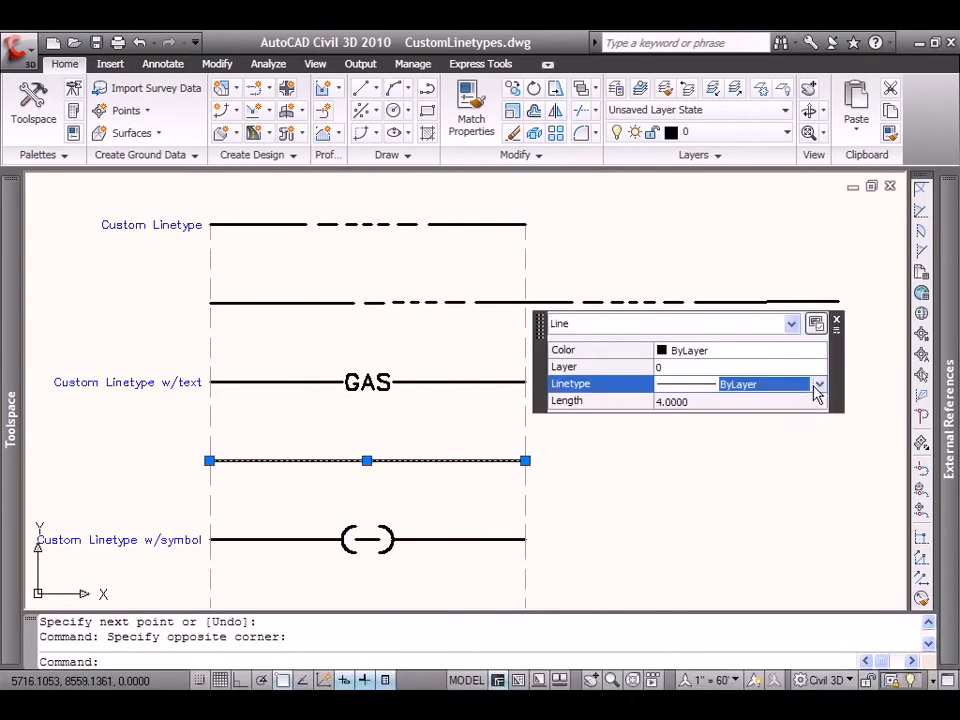
pyautogui.click(819, 384)
pyautogui.click(767, 531)
pyautogui.press('Escape')
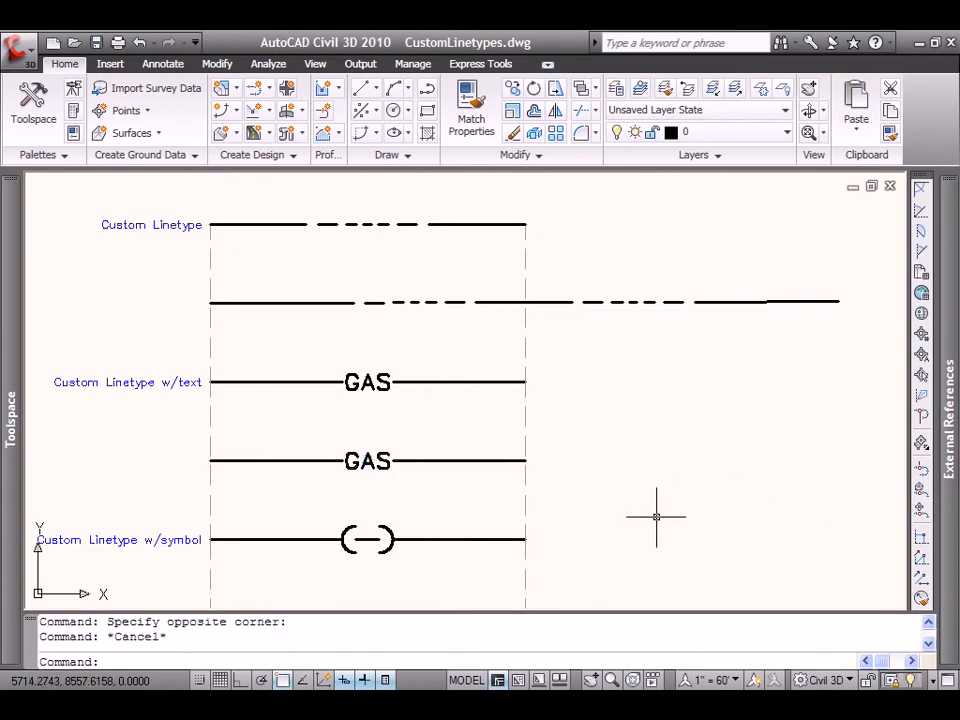
# Stretch the right end of the gas test line well past the right guide line, to about 8 units total length.
pyautogui.click(518, 460)
pyautogui.click(525, 460)
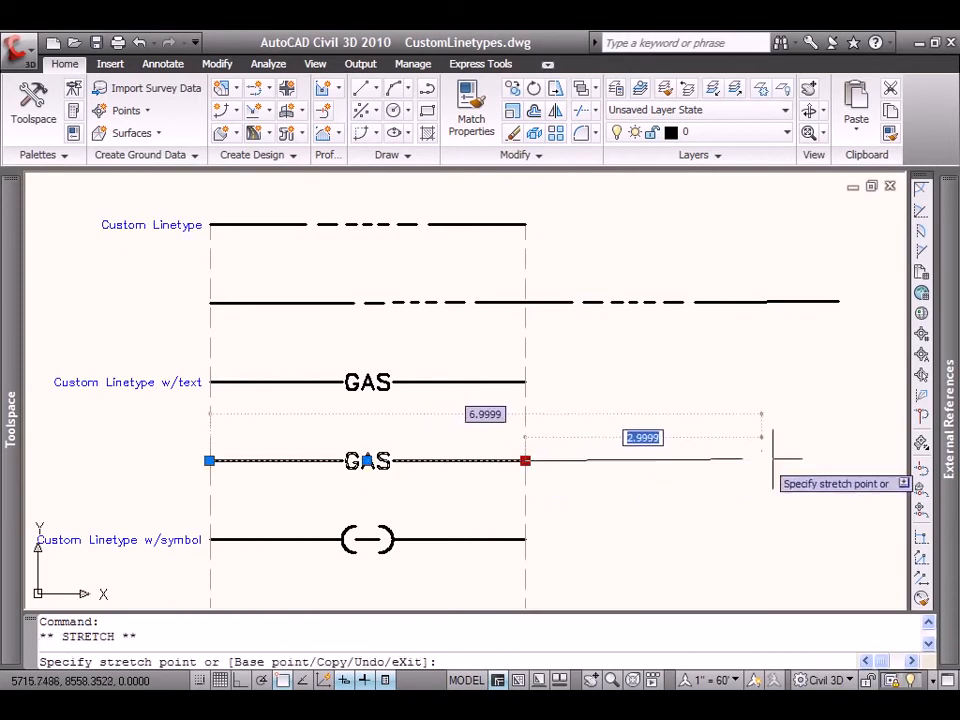
pyautogui.click(855, 461)
pyautogui.press('Escape')
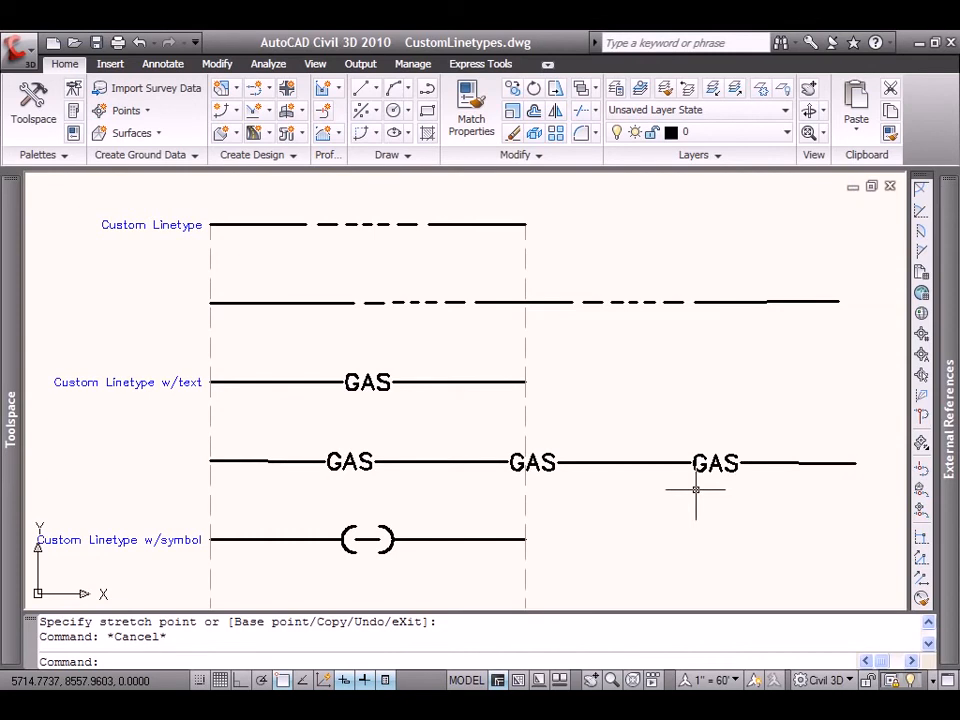
# Examine the separate arc and dash objects that make up the symbol in the bottom sample.
pyautogui.click(392, 532)
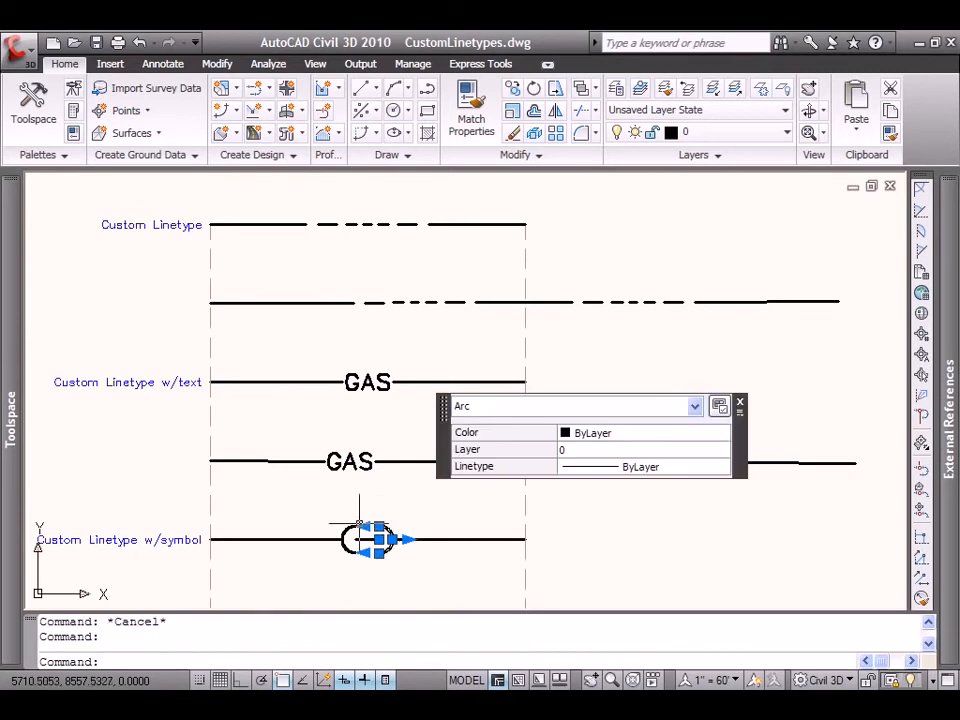
pyautogui.click(372, 536)
pyautogui.press('Escape')
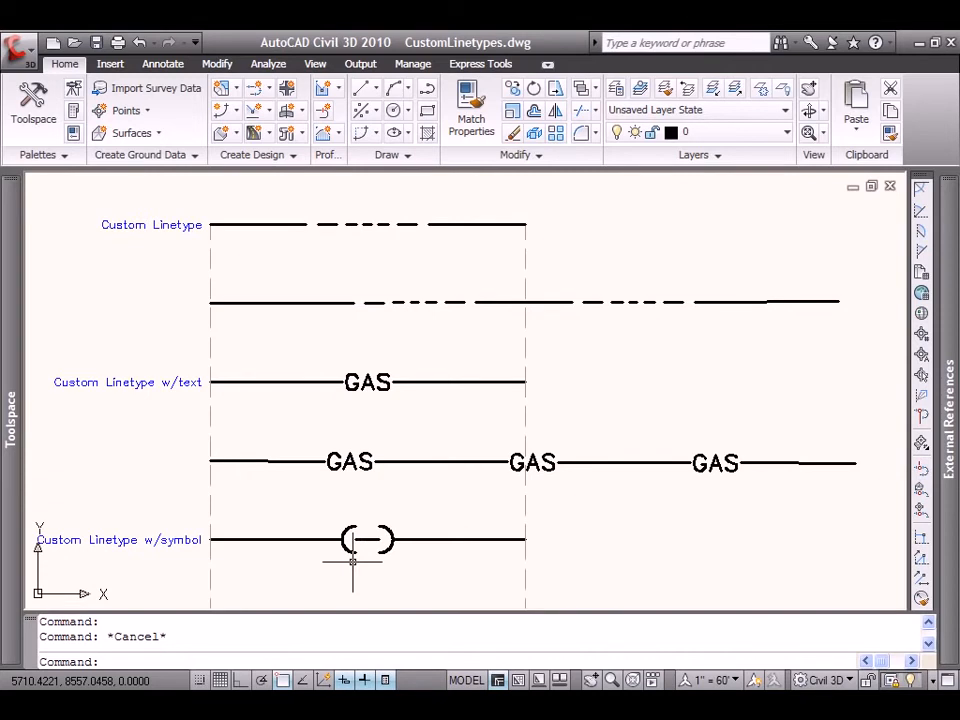
# Start the Make Shape command and save a new shape file to the Desktop as CorpLimits.
pyautogui.click(486, 64)
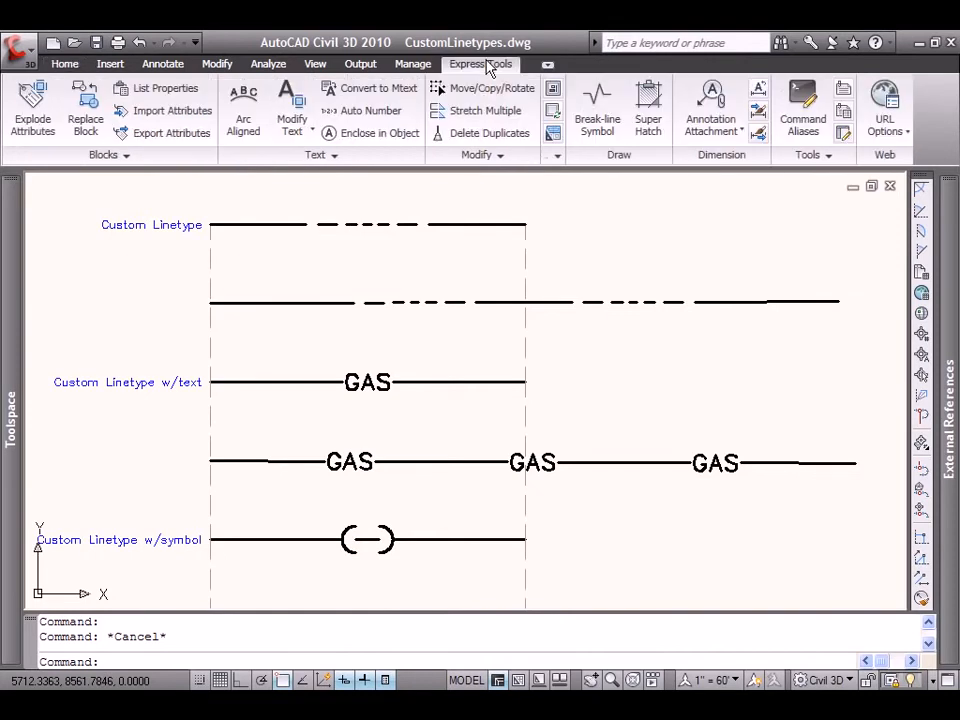
pyautogui.click(826, 156)
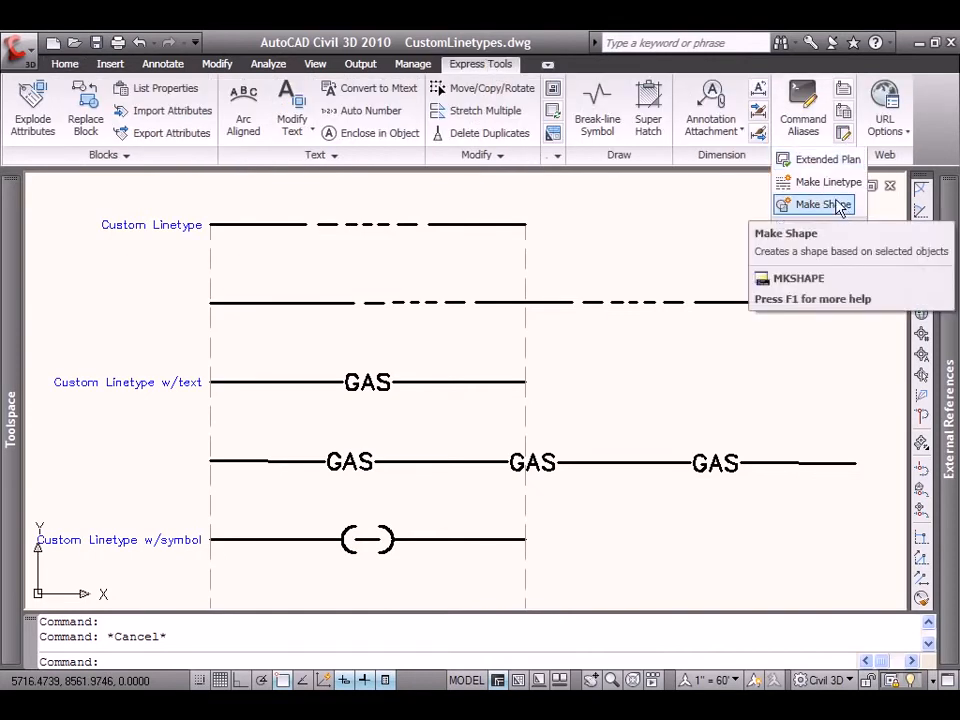
pyautogui.click(836, 204)
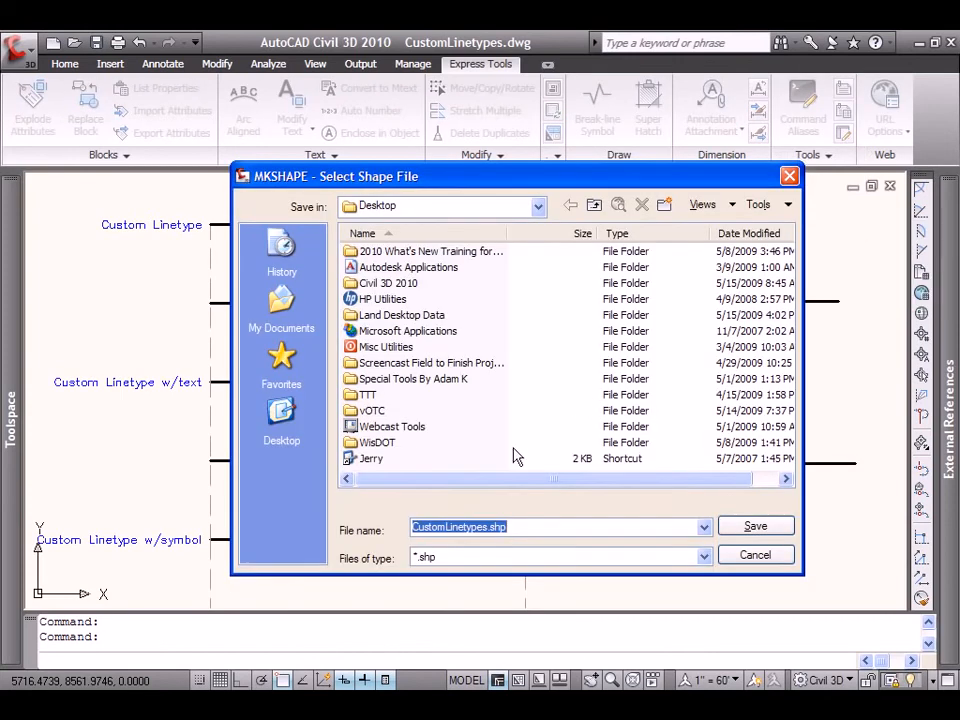
pyautogui.moveTo(518, 526); pyautogui.dragTo(394, 521)
pyautogui.write('CorpLimit')
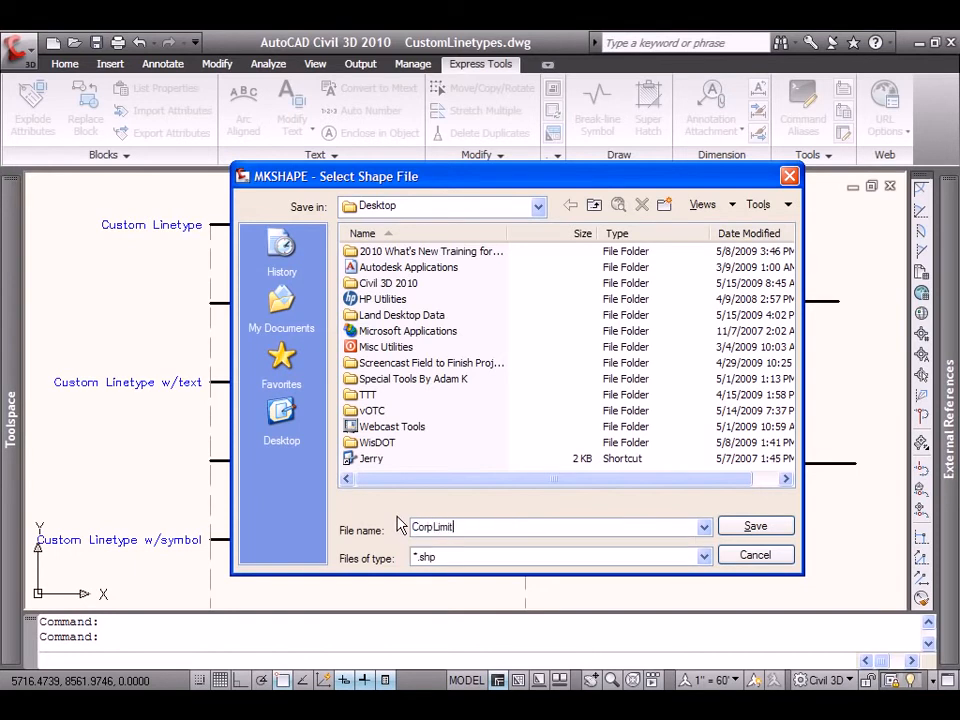
pyautogui.write('s')
pyautogui.click(757, 527)
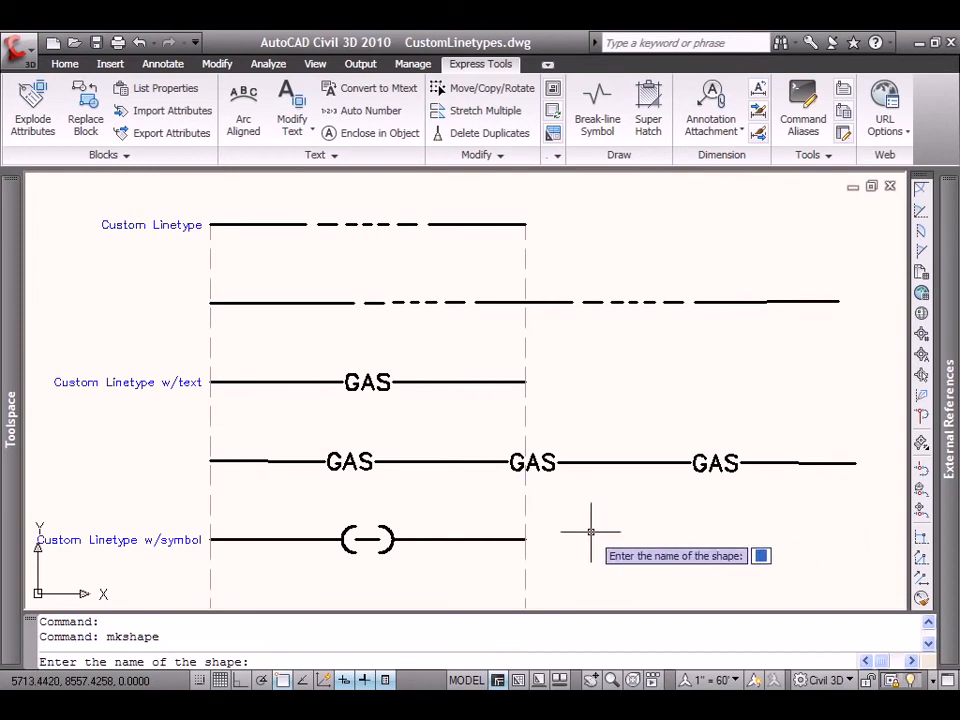
# Define the shape Corp at resolution 128 from the symbol's two arcs and centre dash, with the dash's midpoint as base point.
pyautogui.write('Corp')
pyautogui.press('Return')
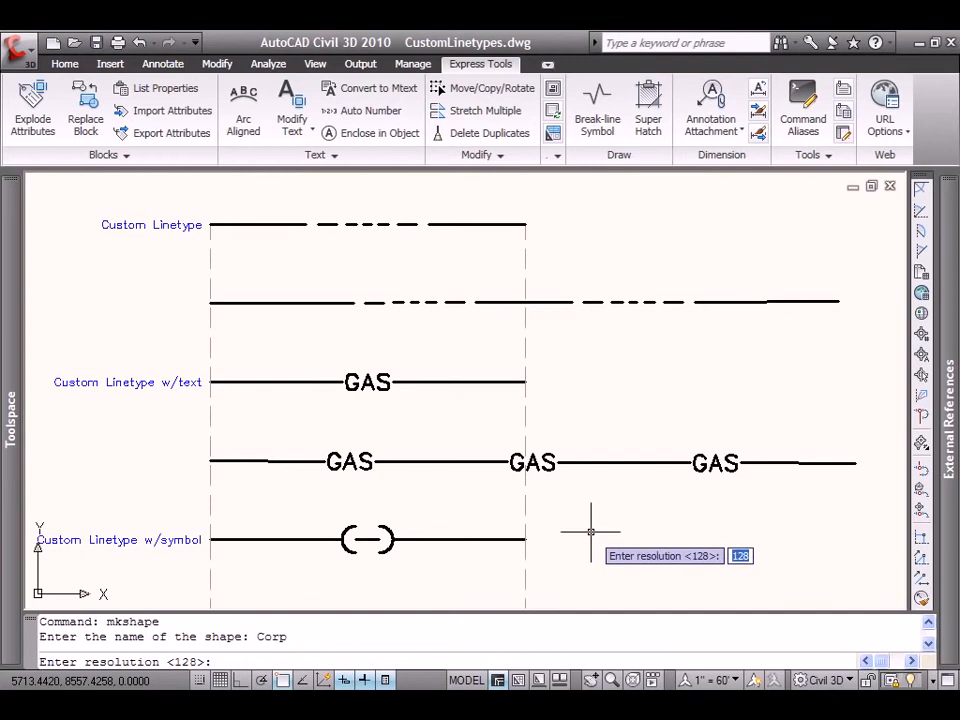
pyautogui.press('Return')
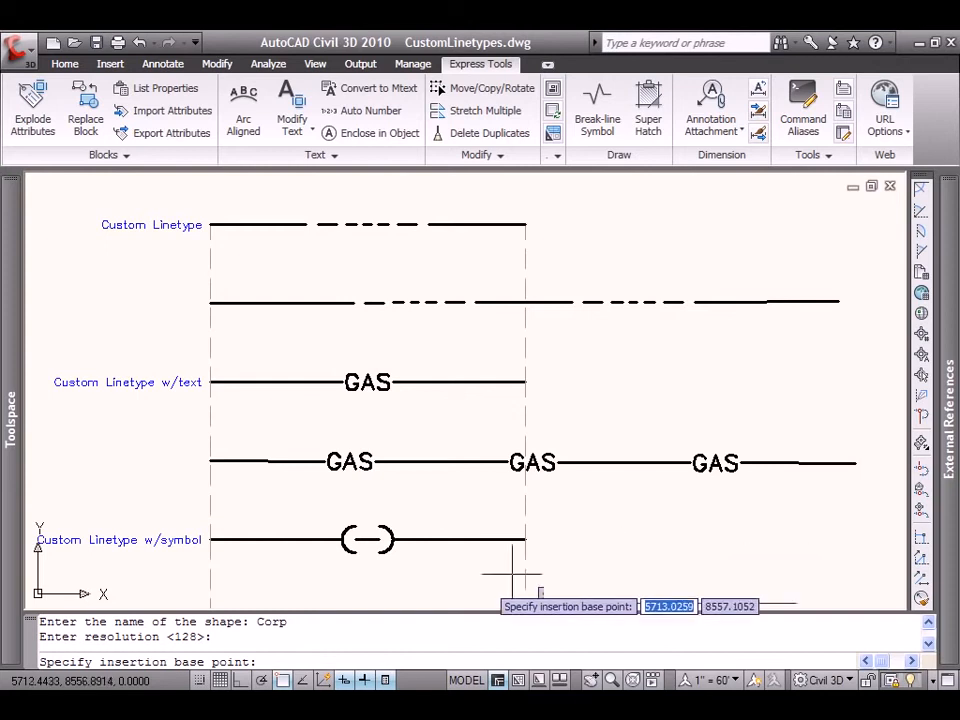
pyautogui.click(367, 540)
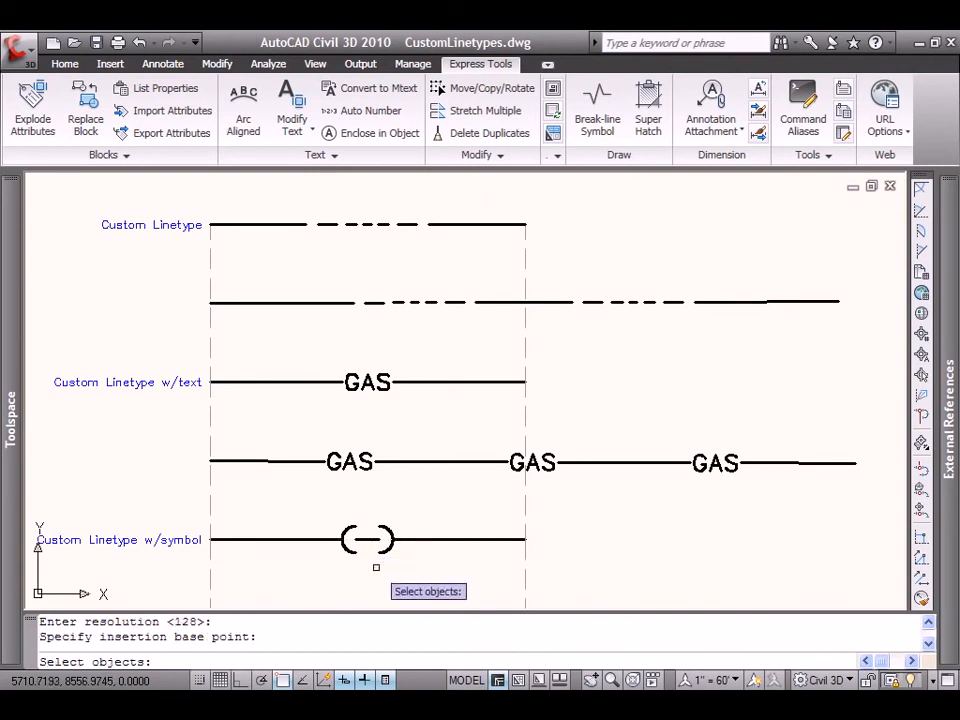
pyautogui.click(326, 568)
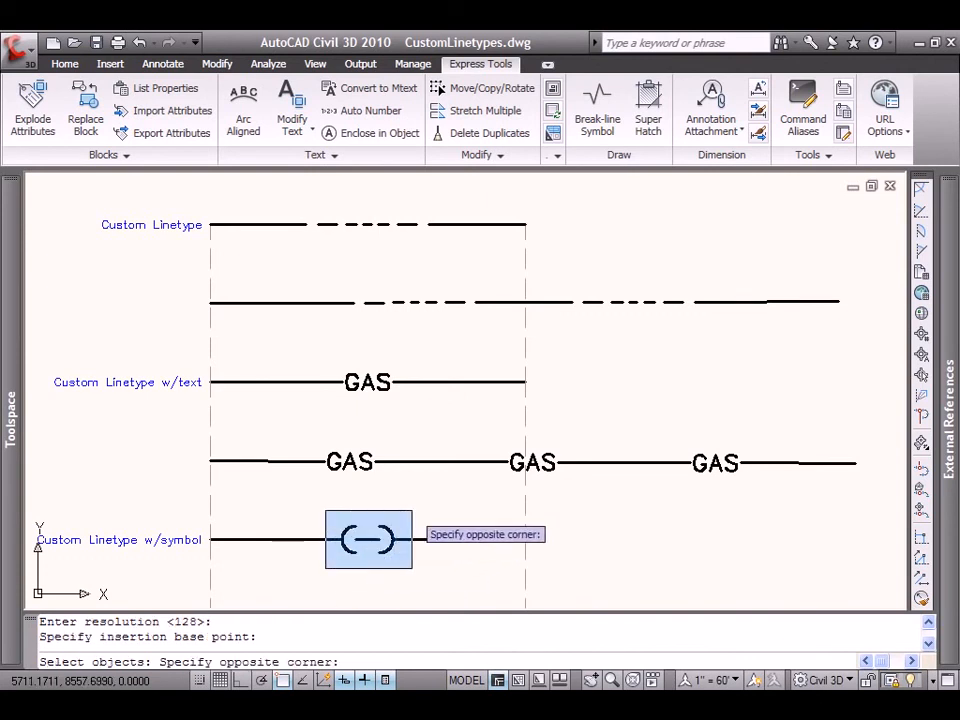
pyautogui.click(411, 511)
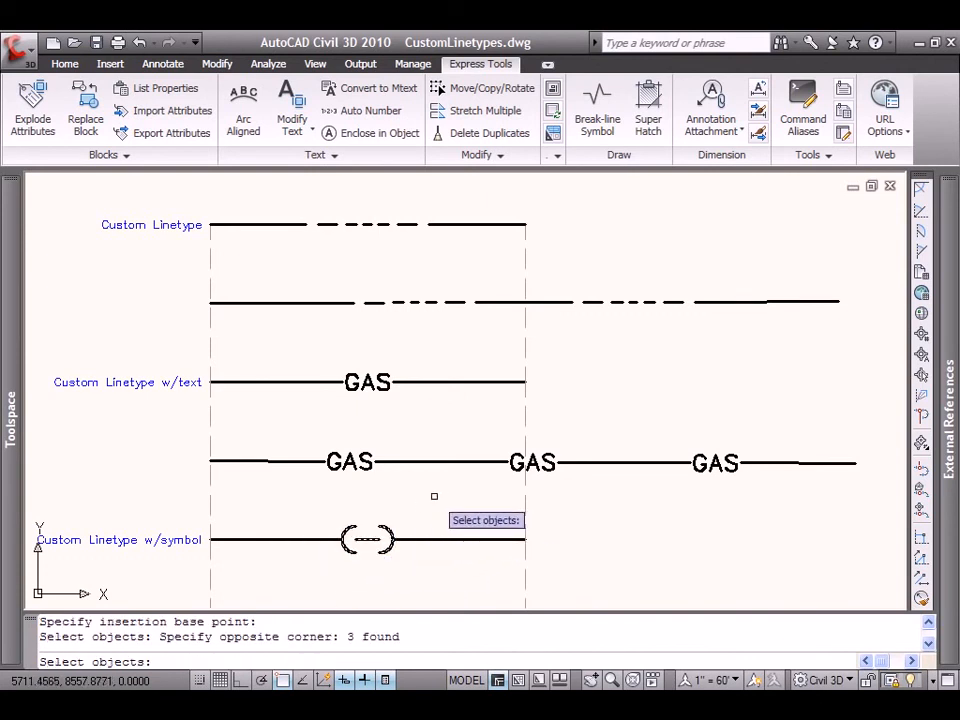
pyautogui.press('Return')
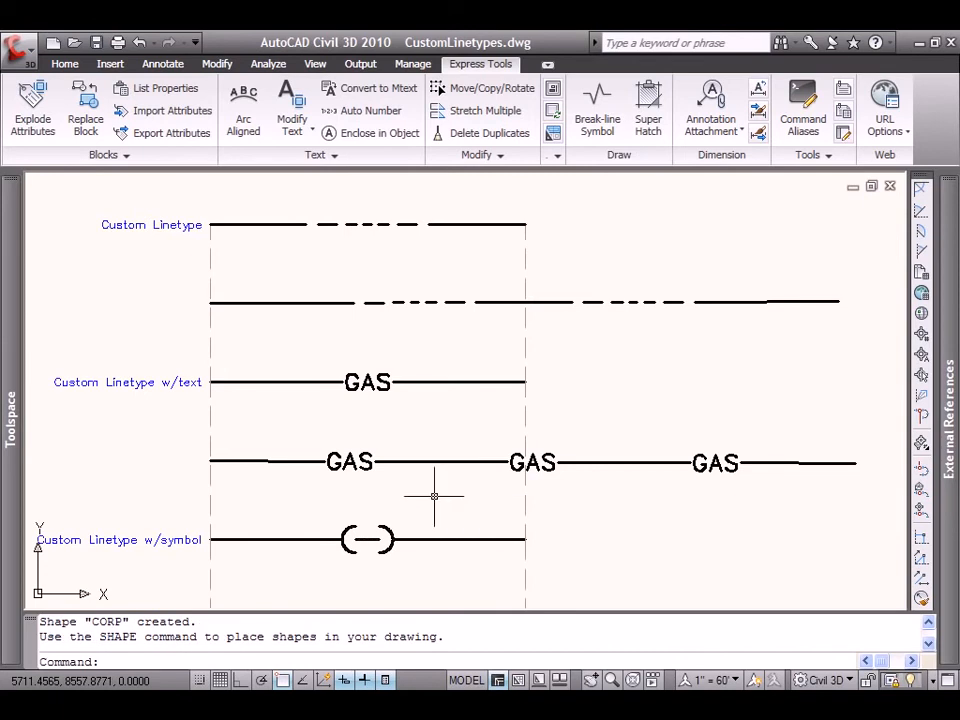
# Erase the original arcs and centre dash of the symbol from the gap in the bottom sample.
pyautogui.click(70, 64)
pyautogui.click(512, 133)
pyautogui.click(326, 568)
pyautogui.click(422, 509)
pyautogui.press('Return')
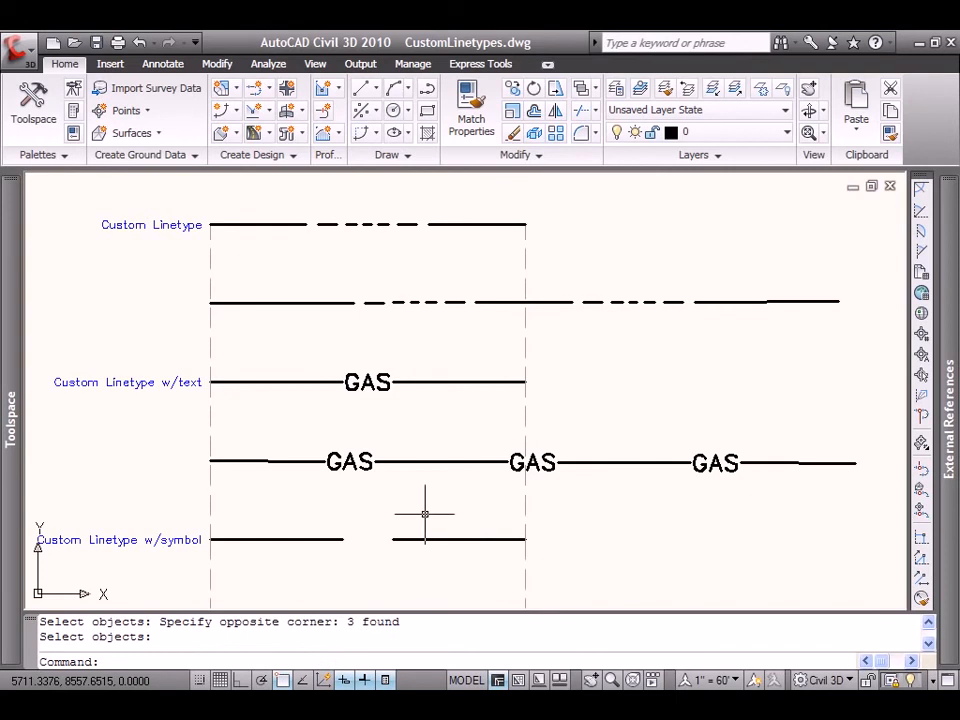
# Insert the corp shape midway between the inner ends of the bottom sample's two segments, at height 1.0000 and rotation 0.
pyautogui.write('shape')
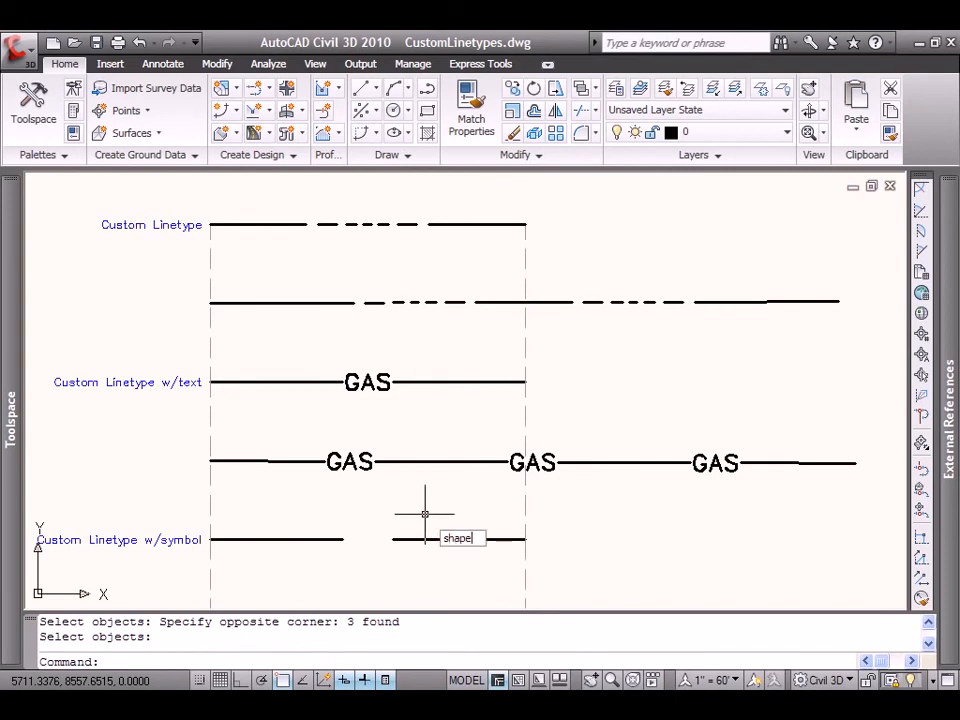
pyautogui.press('Return')
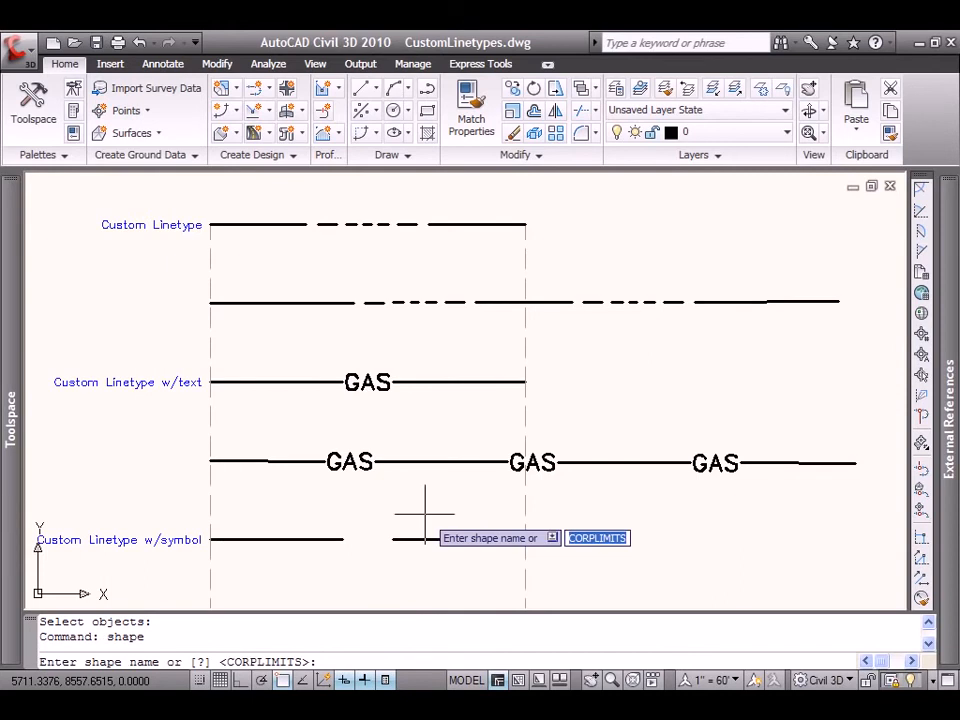
pyautogui.press('Return')
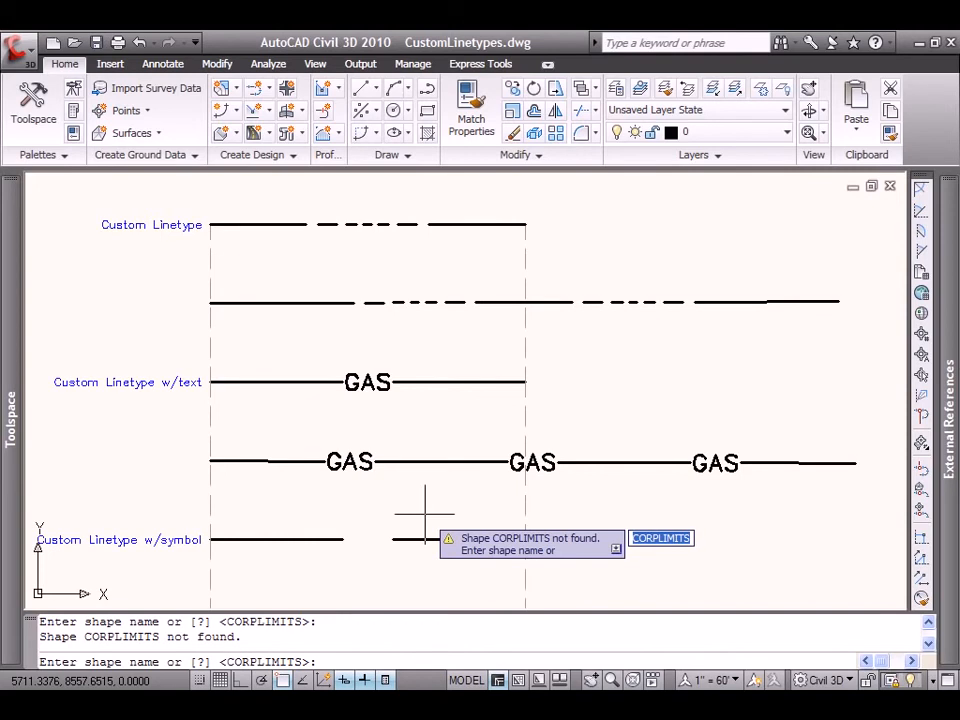
pyautogui.write('cor')
pyautogui.press('Return')
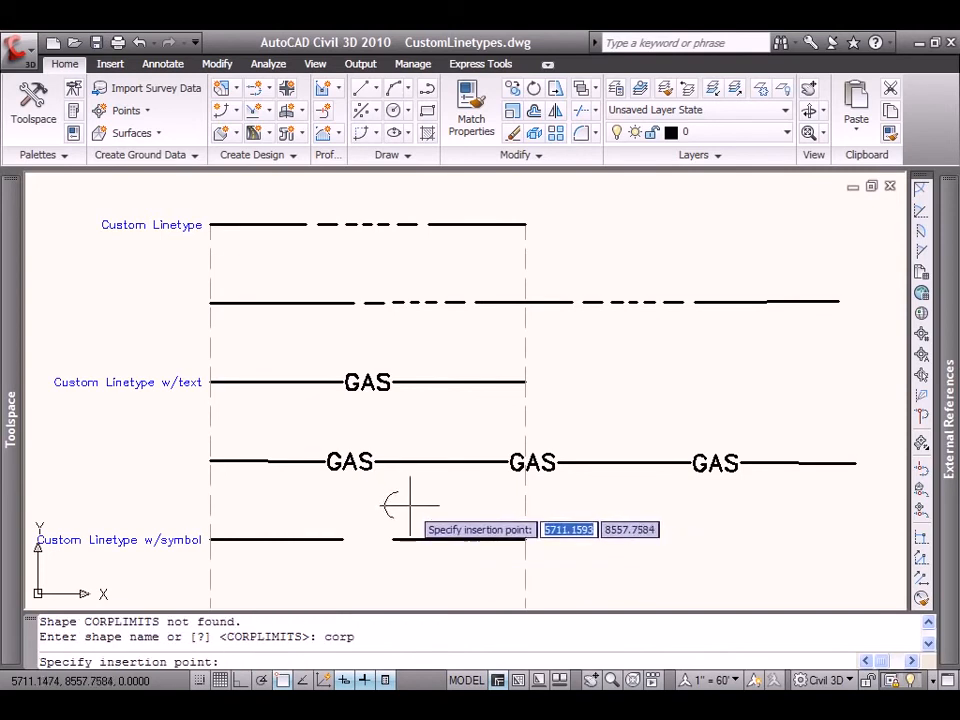
pyautogui.keyDown('shift'); pyautogui.rightClick(378, 501); pyautogui.keyUp('shift')
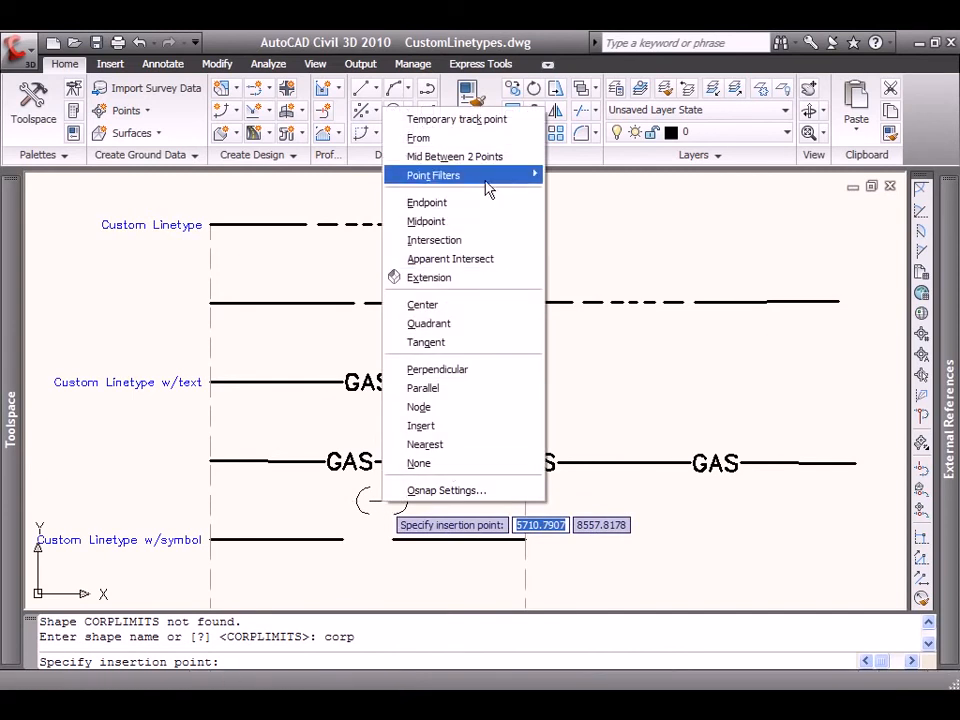
pyautogui.click(474, 160)
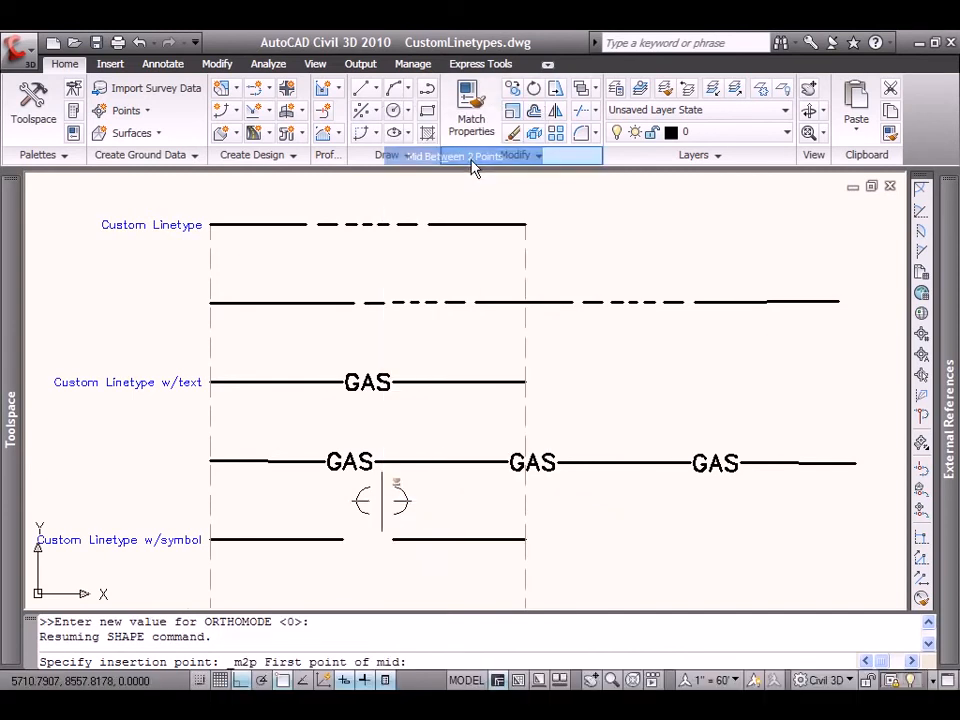
pyautogui.click(340, 539)
pyautogui.click(393, 539)
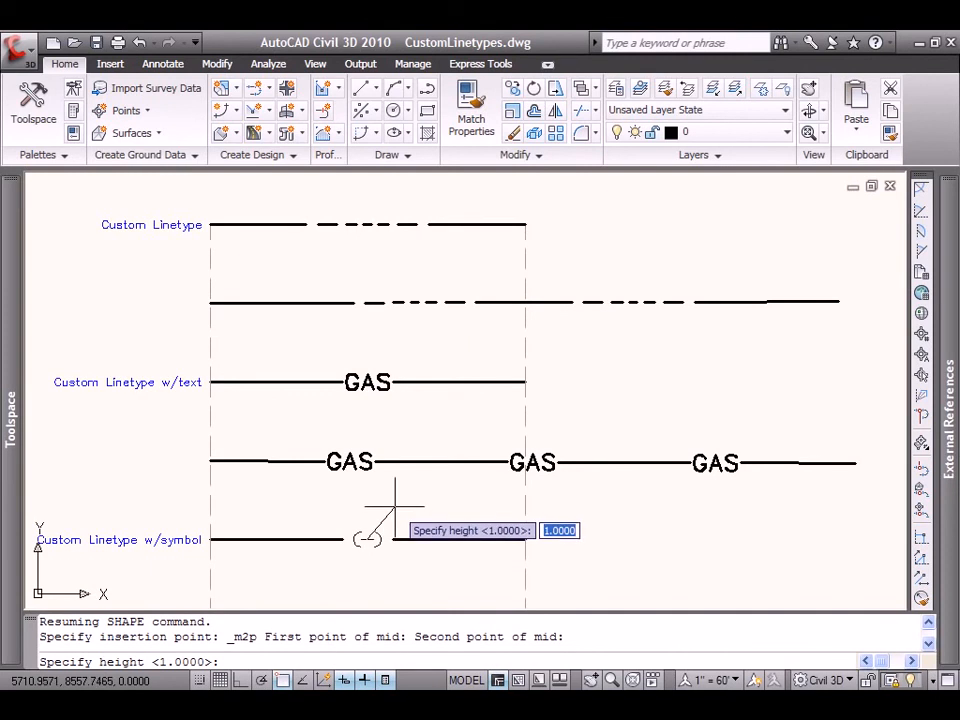
pyautogui.press('Return')
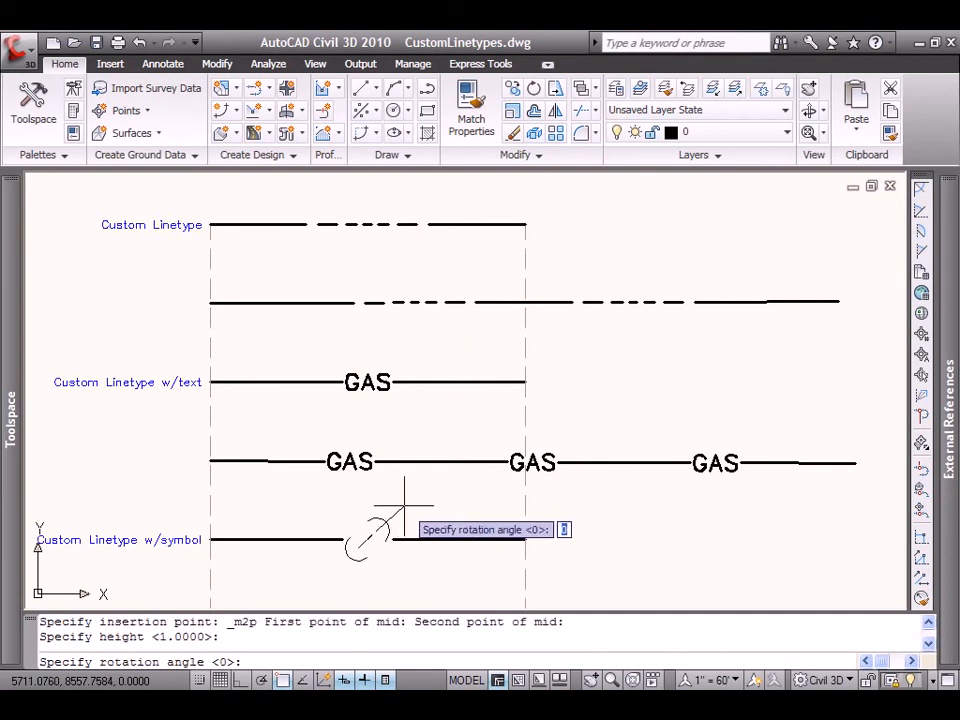
pyautogui.press('Return')
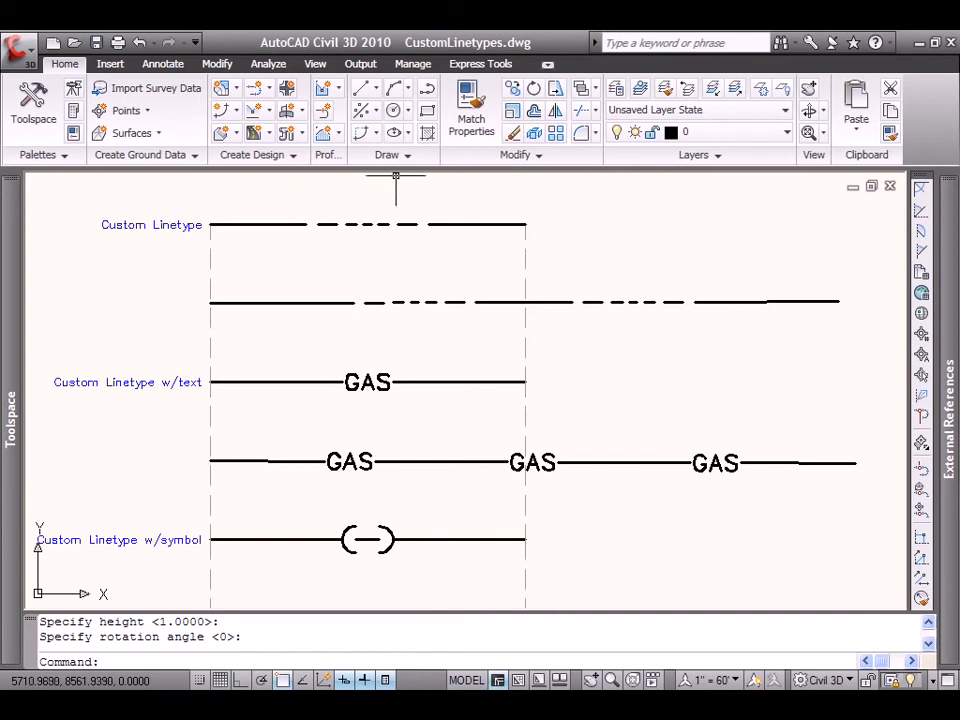
# Start the Make Linetype command again and save a new linetype file to the Desktop as CL Symbol.lin.
pyautogui.click(472, 65)
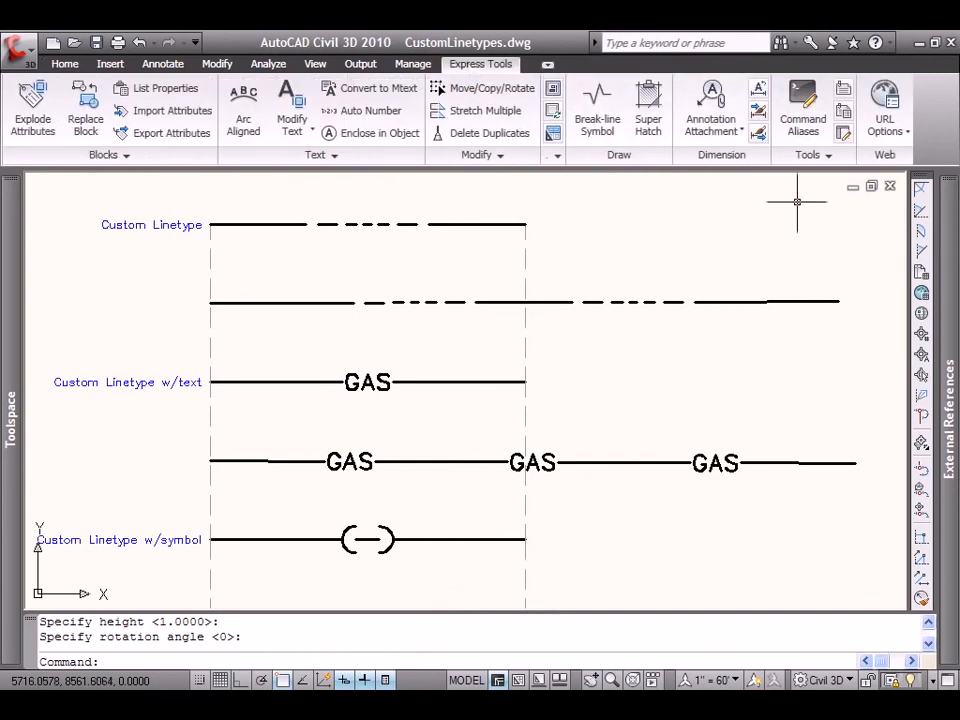
pyautogui.click(826, 156)
pyautogui.click(829, 183)
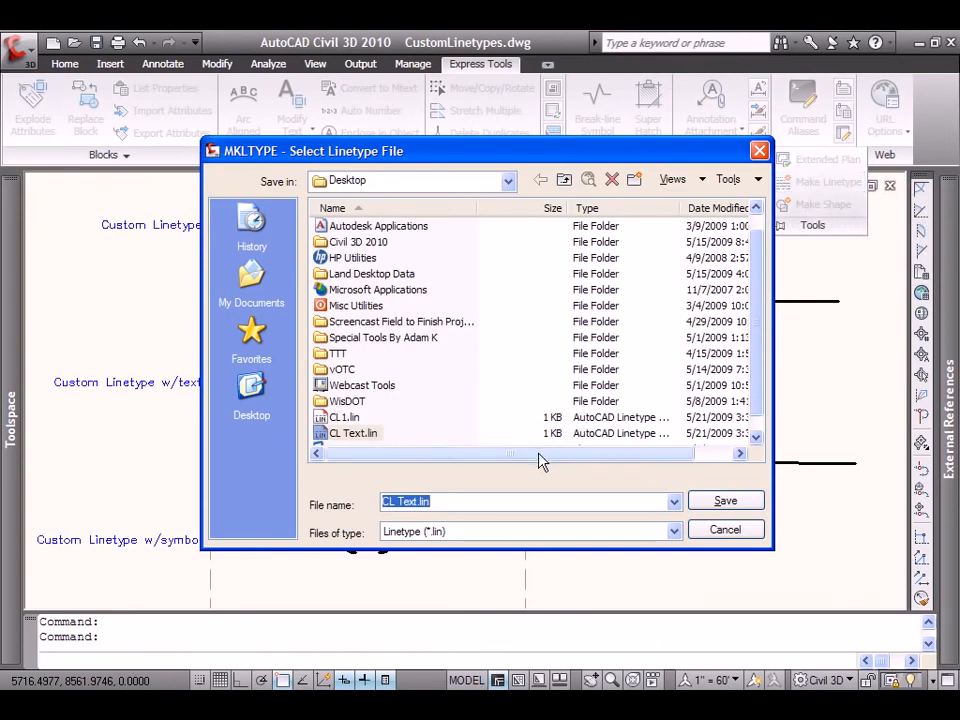
pyautogui.doubleClick(407, 501)
pyautogui.write('Symbol')
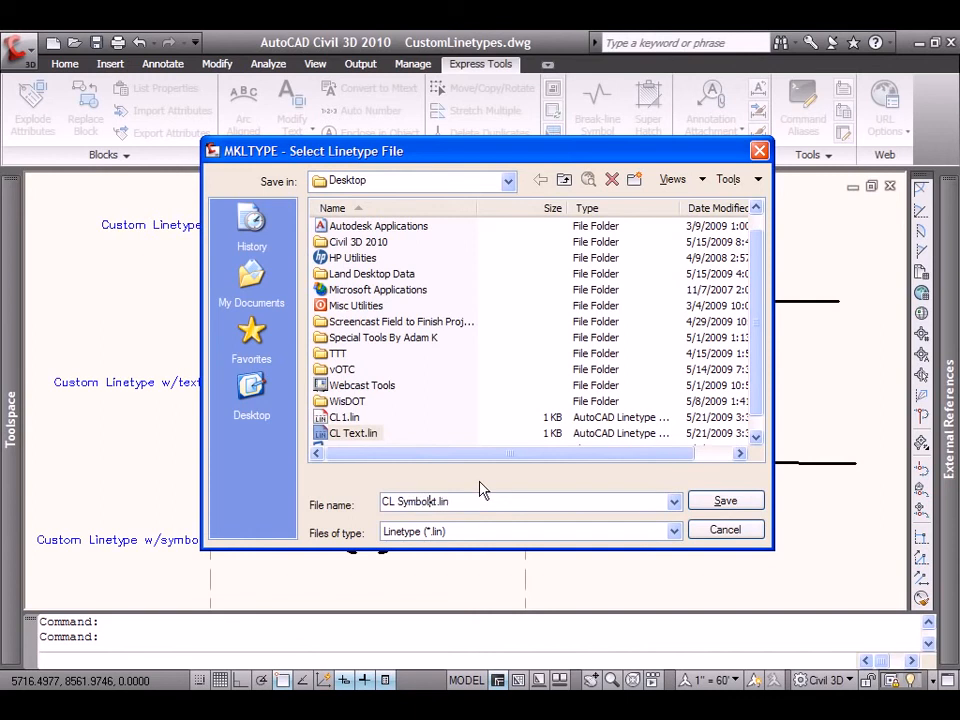
pyautogui.press('Delete')
pyautogui.press('Delete')
pyautogui.click(717, 503)
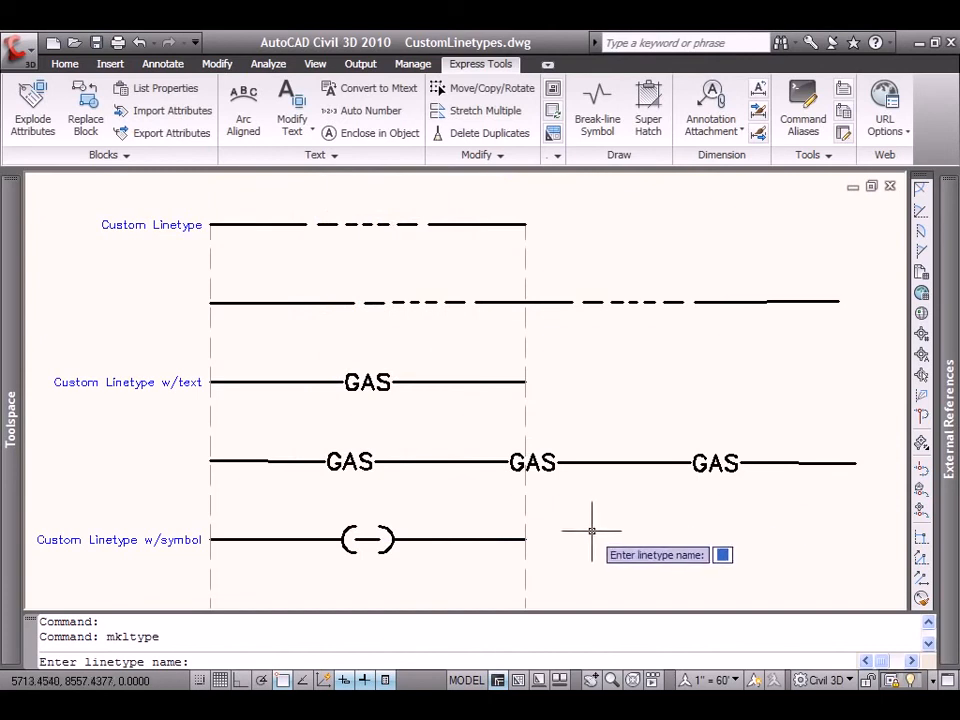
# Name the new linetype CorpLimits and give it the description Corporate Limits.
pyautogui.write('CorpLimits')
pyautogui.press('Return')
pyautogui.write('Corporate Limits')
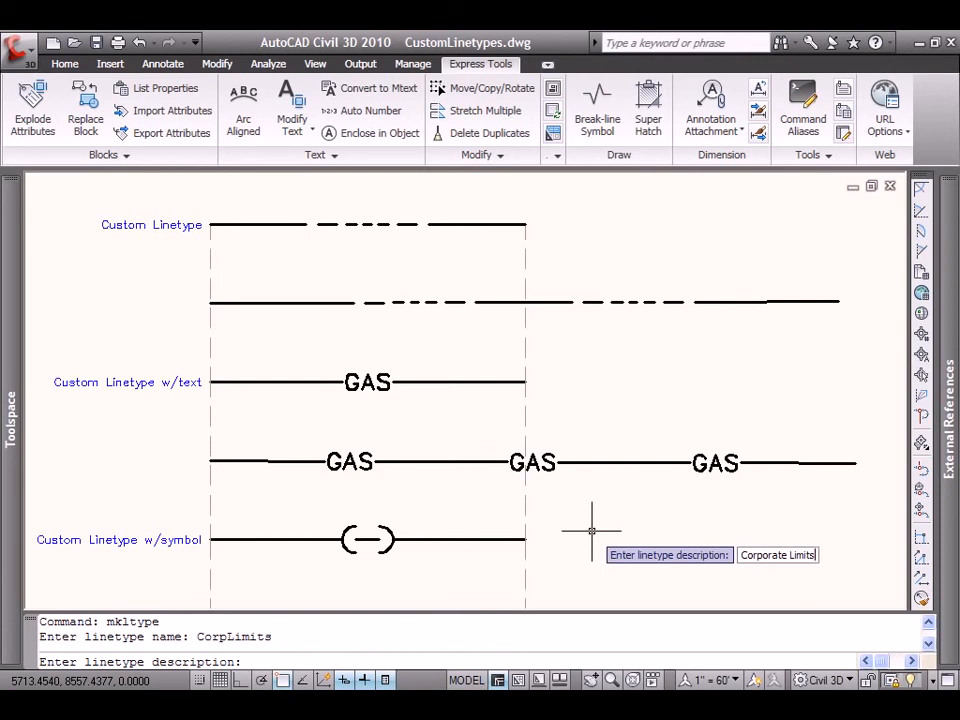
pyautogui.press('Return')
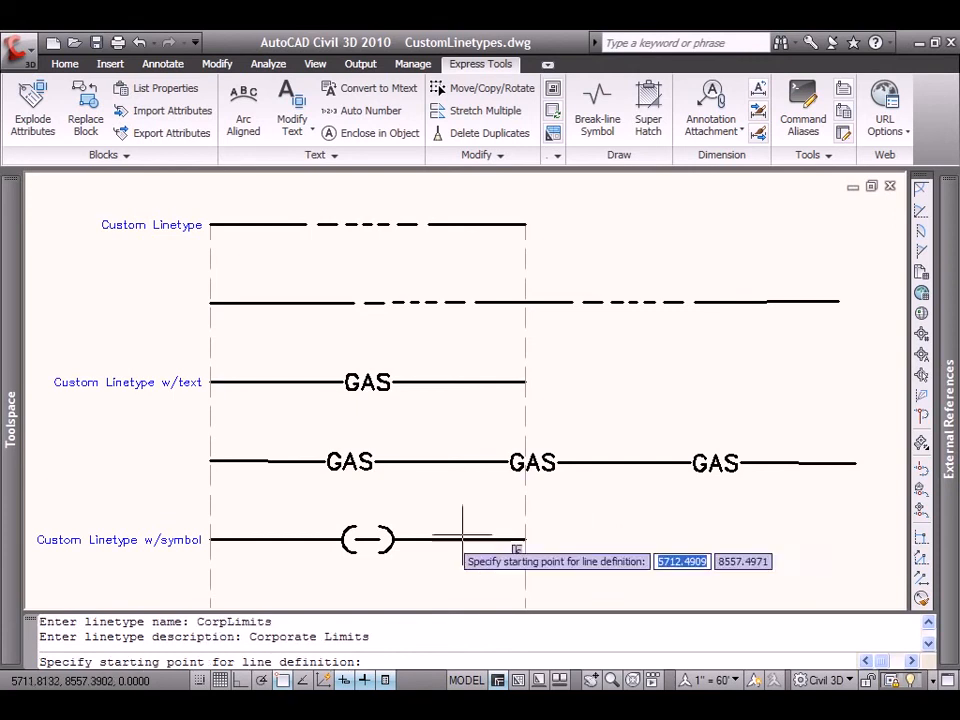
# Define the linetype pattern from the symbol sample's left end to the start of its right segment, using the left segment and the symbol shape.
pyautogui.click(211, 540)
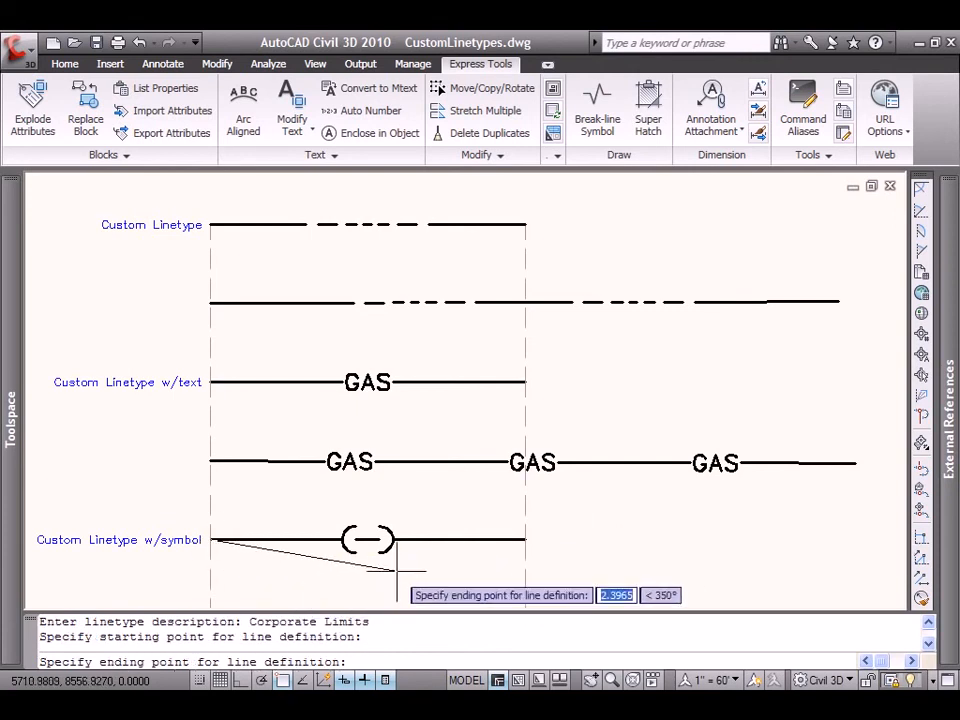
pyautogui.click(407, 541)
pyautogui.click(372, 571)
pyautogui.click(329, 528)
pyautogui.press('Return')
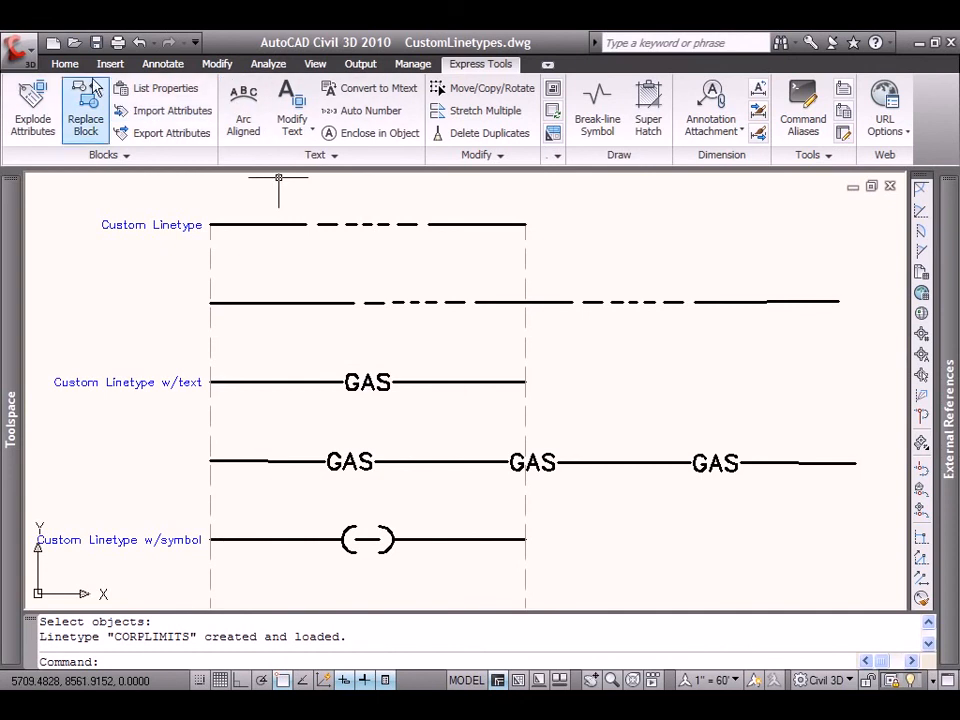
# Draw a horizontal line about 4 units long below the symbol sample, between the lower ends of the two dashed vertical guides.
pyautogui.click(64, 63)
pyautogui.click(364, 88)
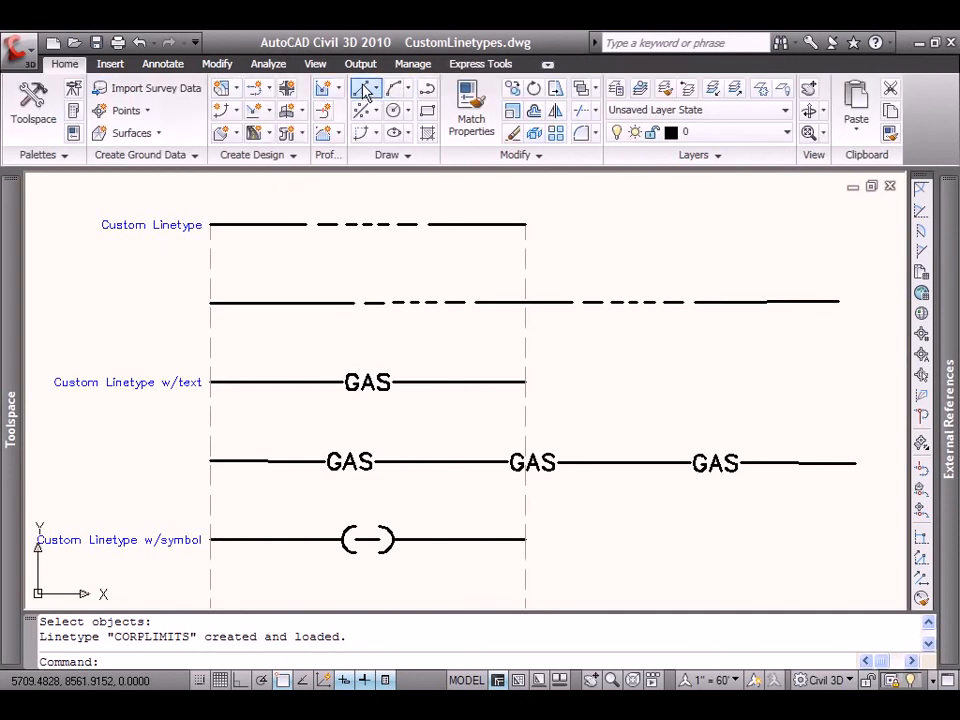
pyautogui.click(418, 122)
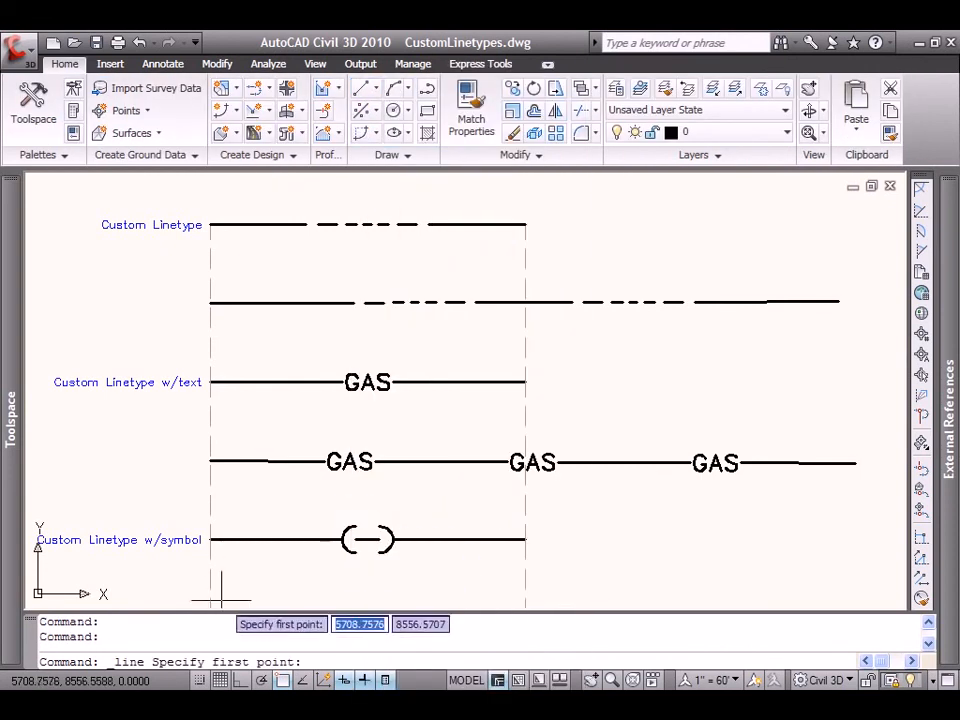
pyautogui.moveTo(223, 600); pyautogui.dragTo(237, 553, button='middle')
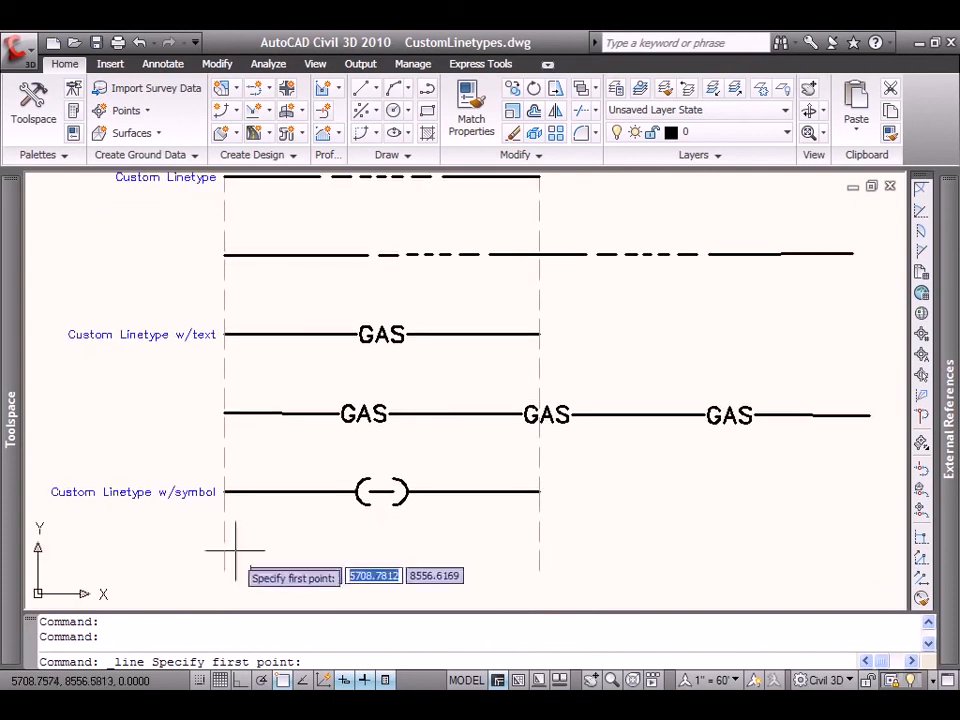
pyautogui.click(223, 569)
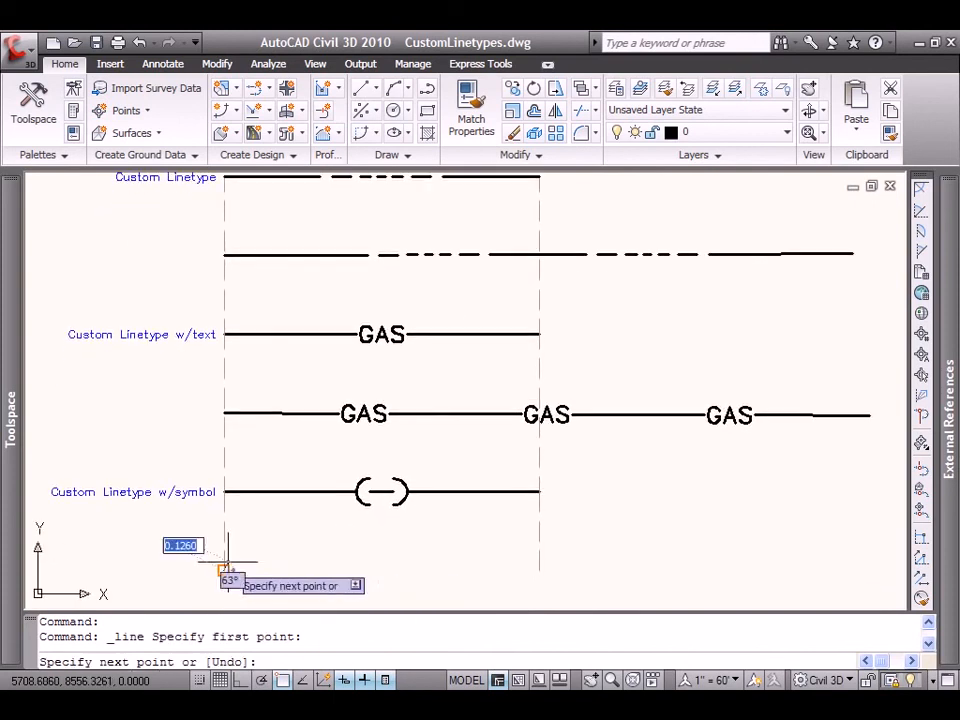
pyautogui.click(540, 568)
pyautogui.rightClick(591, 555)
pyautogui.click(610, 555)
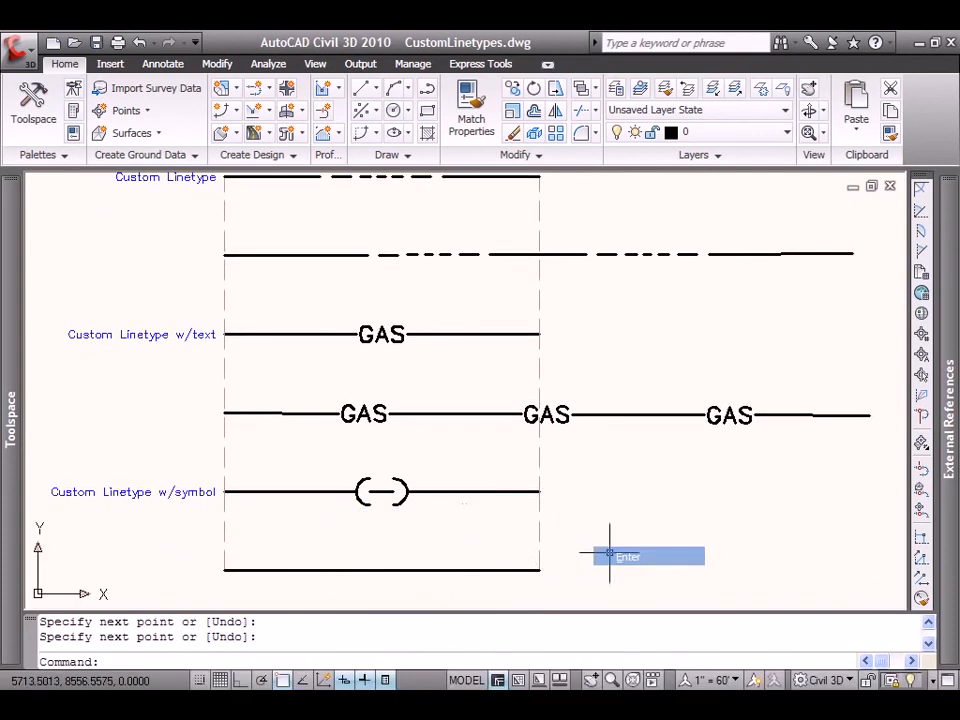
# Assign the CORPLIMITS linetype to the new line below the symbol sample.
pyautogui.click(471, 569)
pyautogui.click(816, 511)
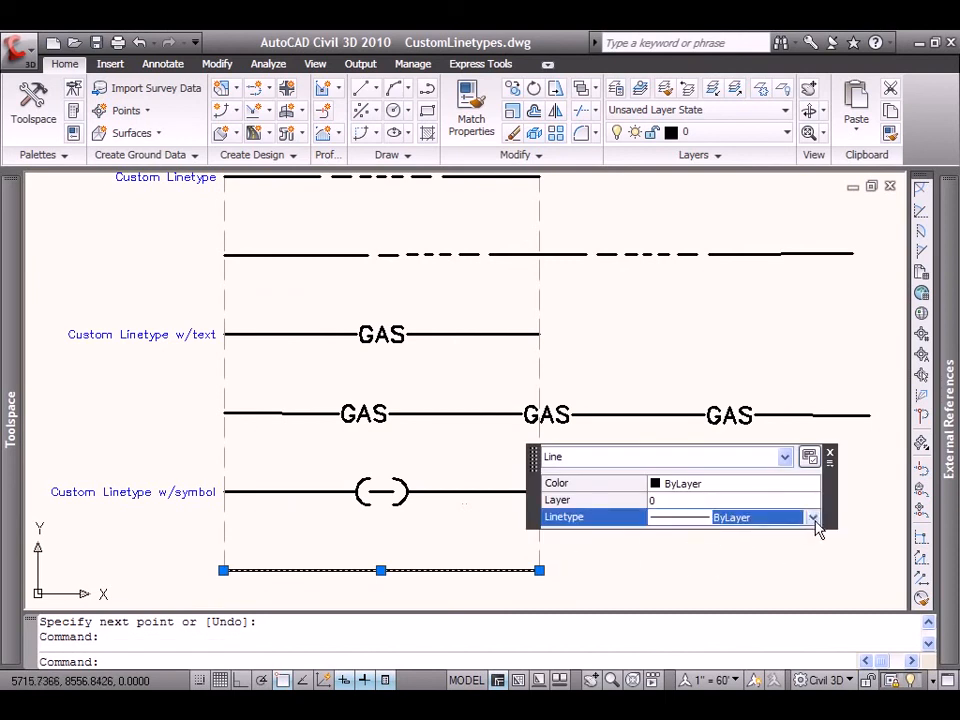
pyautogui.click(813, 517)
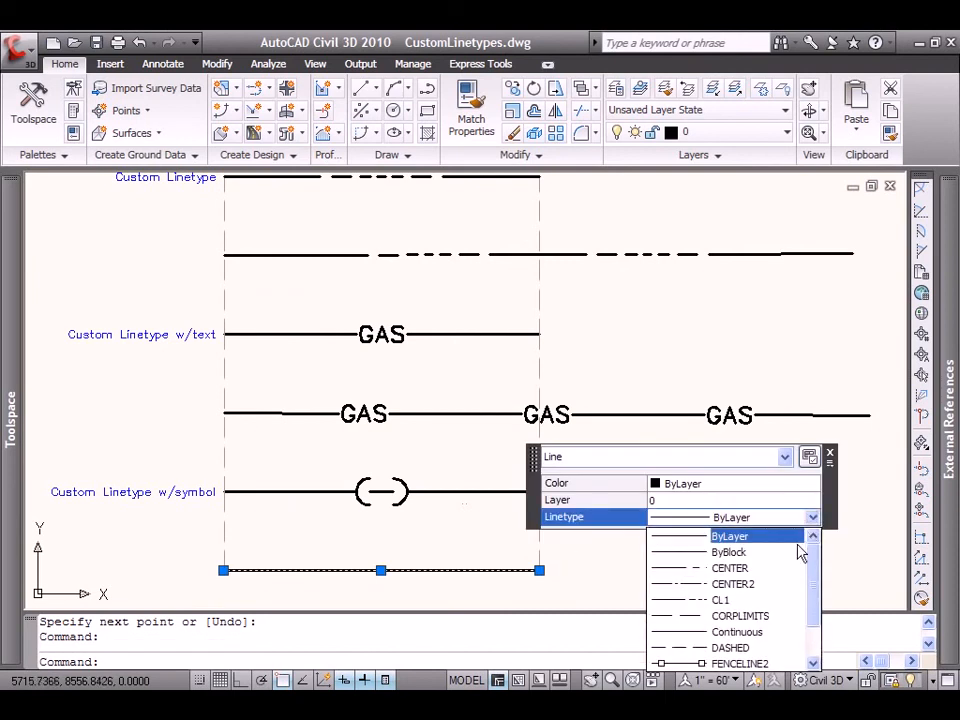
pyautogui.click(781, 617)
pyautogui.click(829, 456)
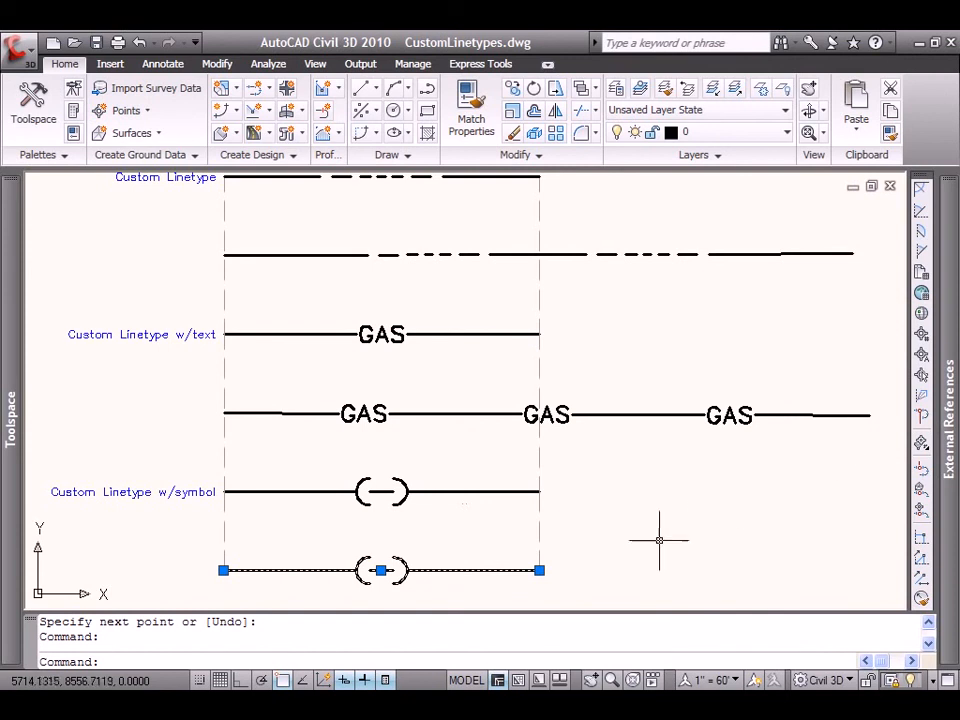
pyautogui.press('Escape')
# Stretch the right end of the CORPLIMITS line well past the right guide, to about the length of the GAS test line.
pyautogui.click(540, 570)
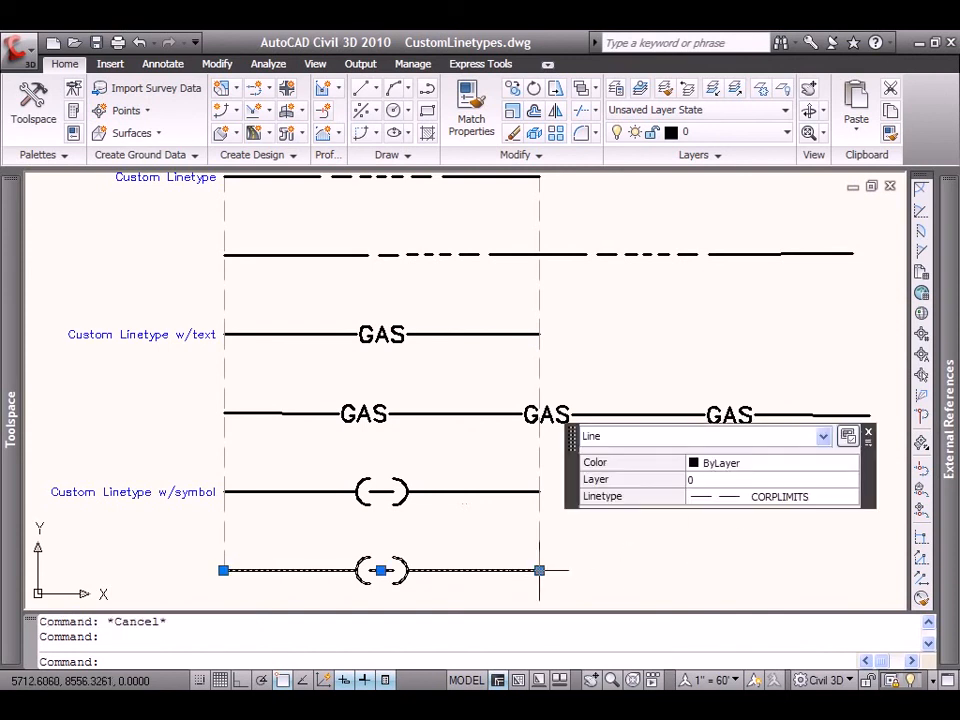
pyautogui.click(540, 570)
pyautogui.click(865, 572)
pyautogui.press('Escape')
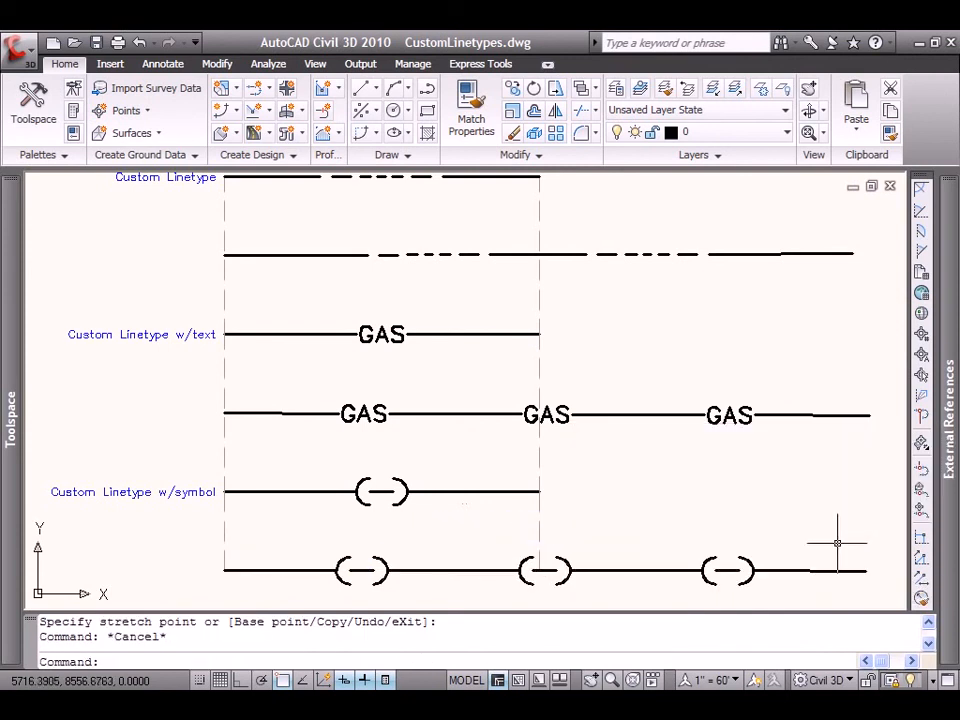
pyautogui.scroll(-2, 660, 489)
pyautogui.scroll(2, 677, 499)
pyautogui.moveTo(677, 499); pyautogui.dragTo(608, 500, button='middle')
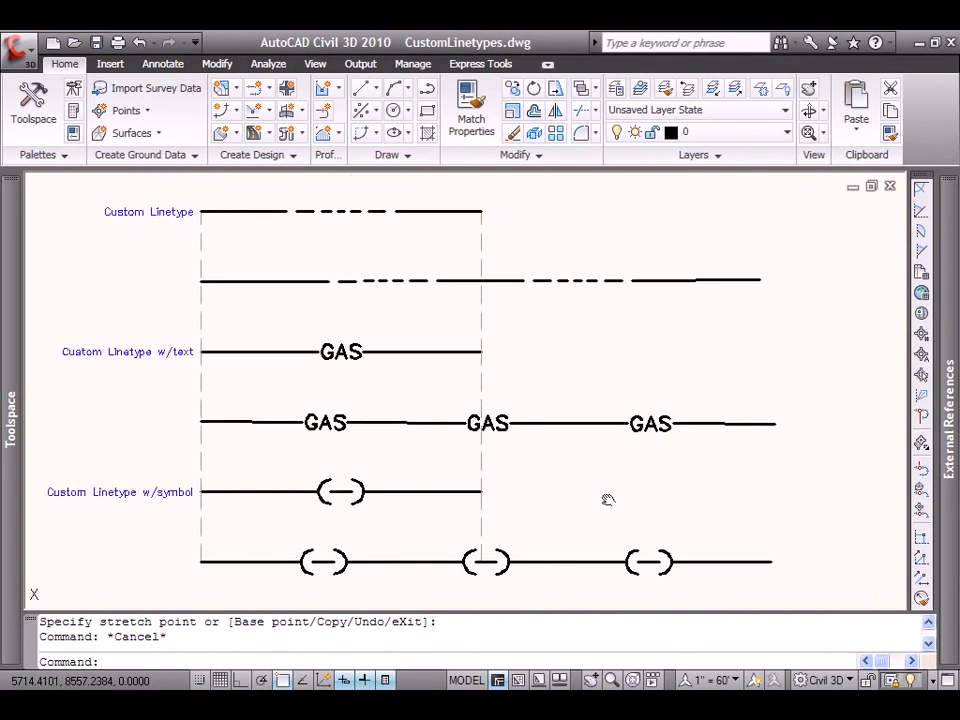